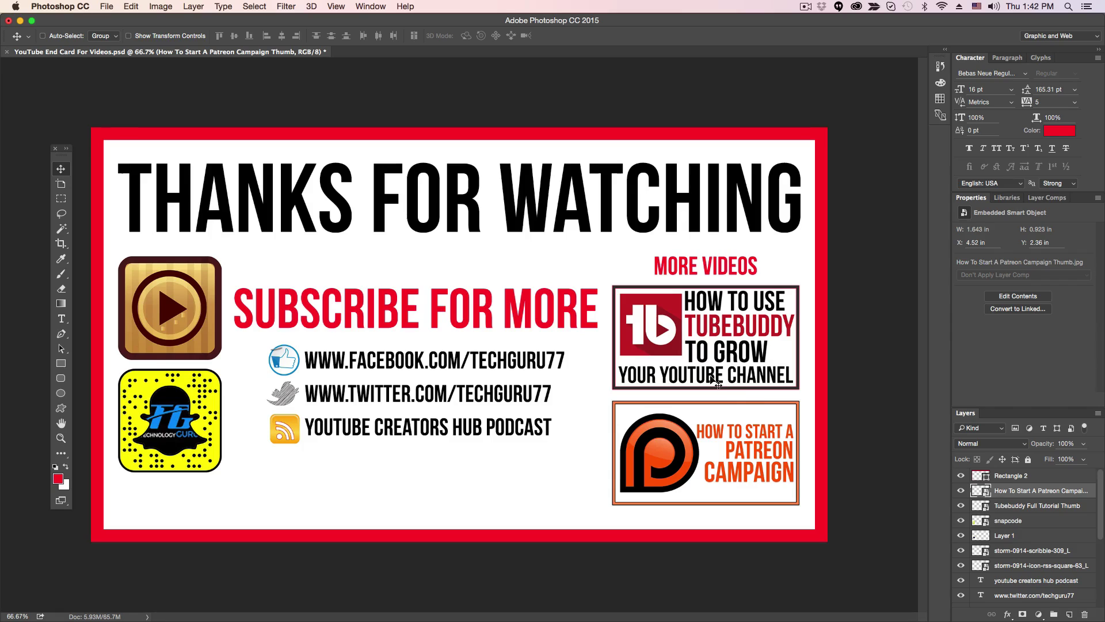
# Step: Hide the Patreon and Tubebuddy thumbnails and the podcast and social link text layers
pyautogui.scroll(-3, 1001, 535)
pyautogui.scroll(3, 1001, 534)
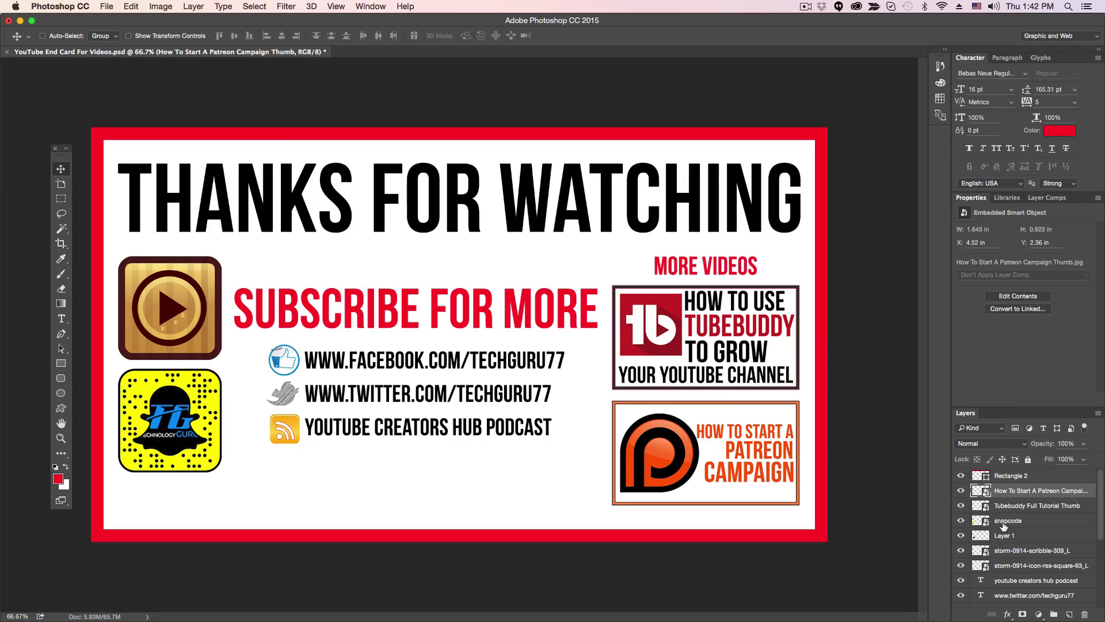
pyautogui.click(961, 490)
pyautogui.click(961, 505)
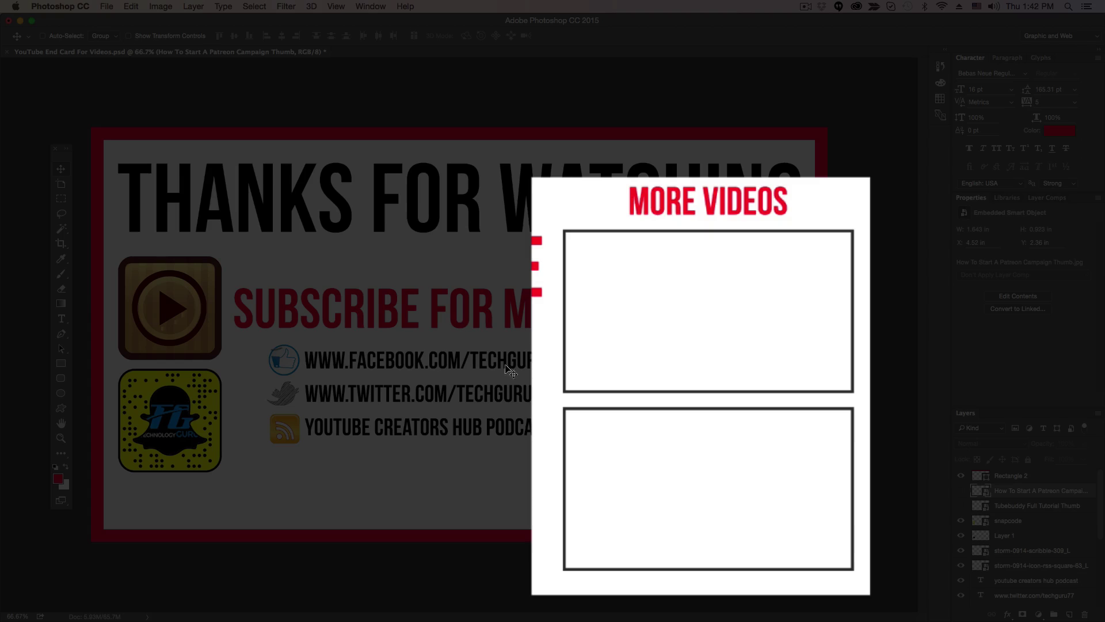
pyautogui.scroll(-1, 1059, 556)
pyautogui.scroll(-1, 1058, 557)
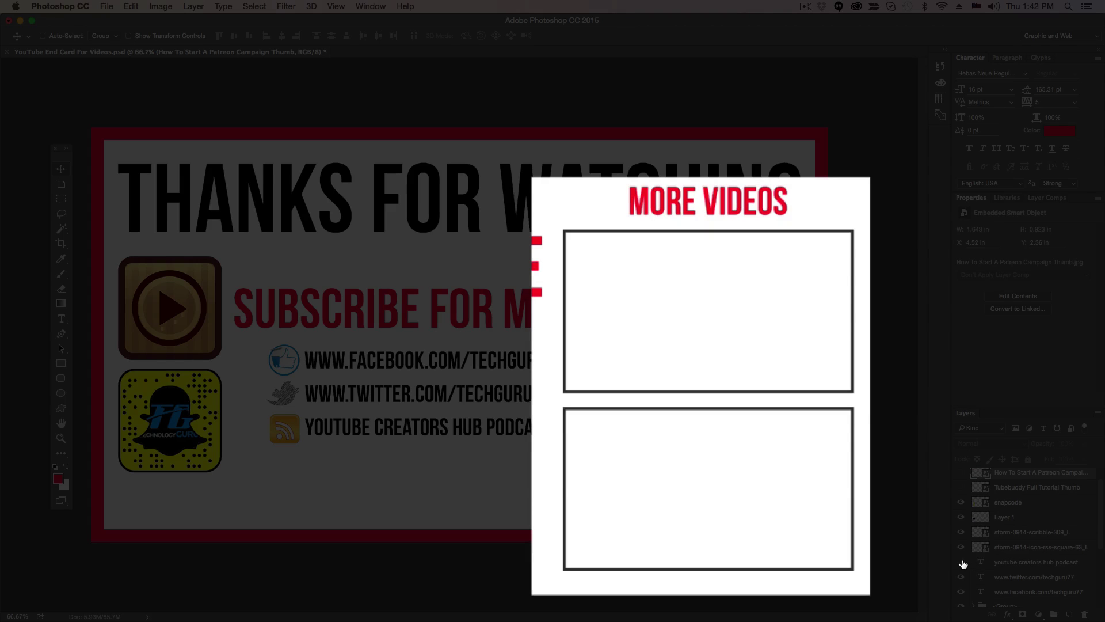
pyautogui.moveTo(961, 562); pyautogui.dragTo(965, 598)
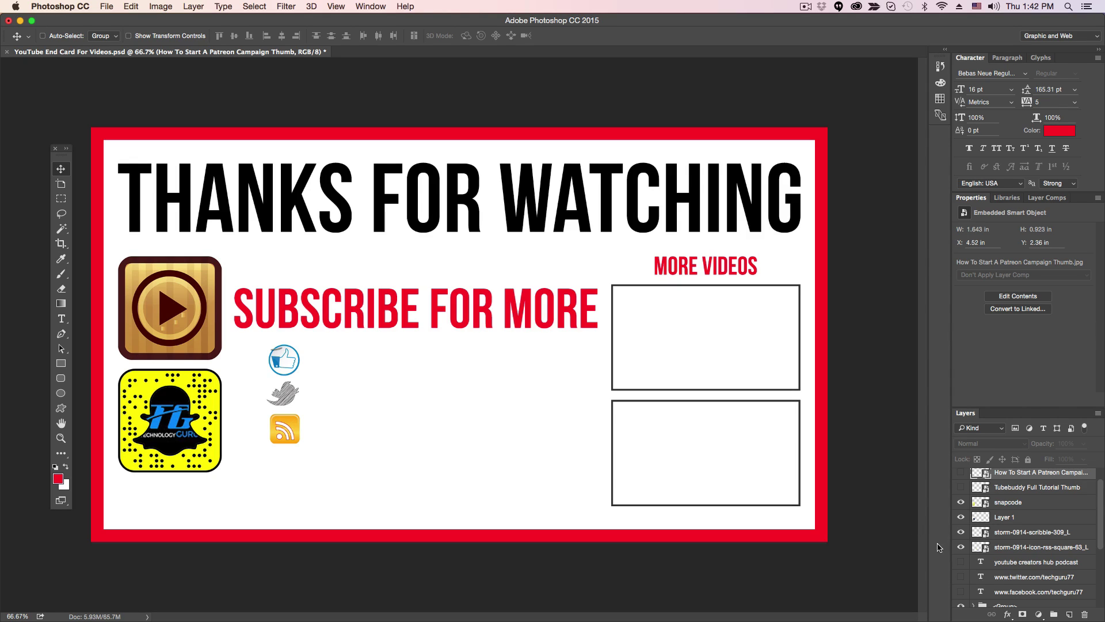
# Step: Show all the hidden layers again and start a new document from File > New
pyautogui.click(961, 562)
pyautogui.click(961, 576)
pyautogui.click(961, 592)
pyautogui.scroll(1, 1014, 530)
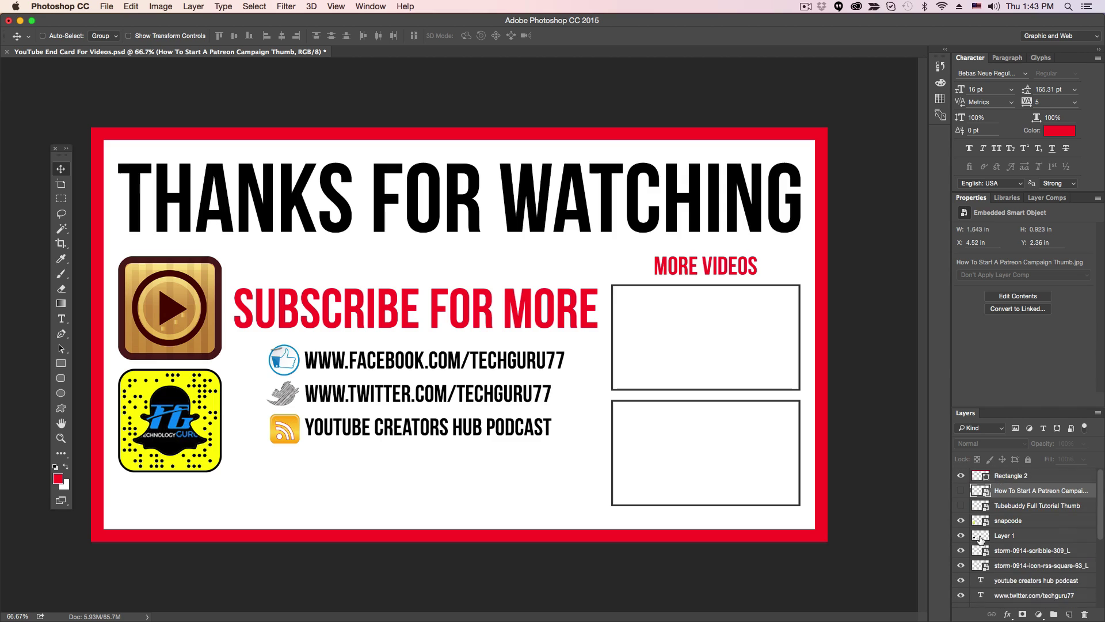
pyautogui.click(961, 491)
pyautogui.click(961, 506)
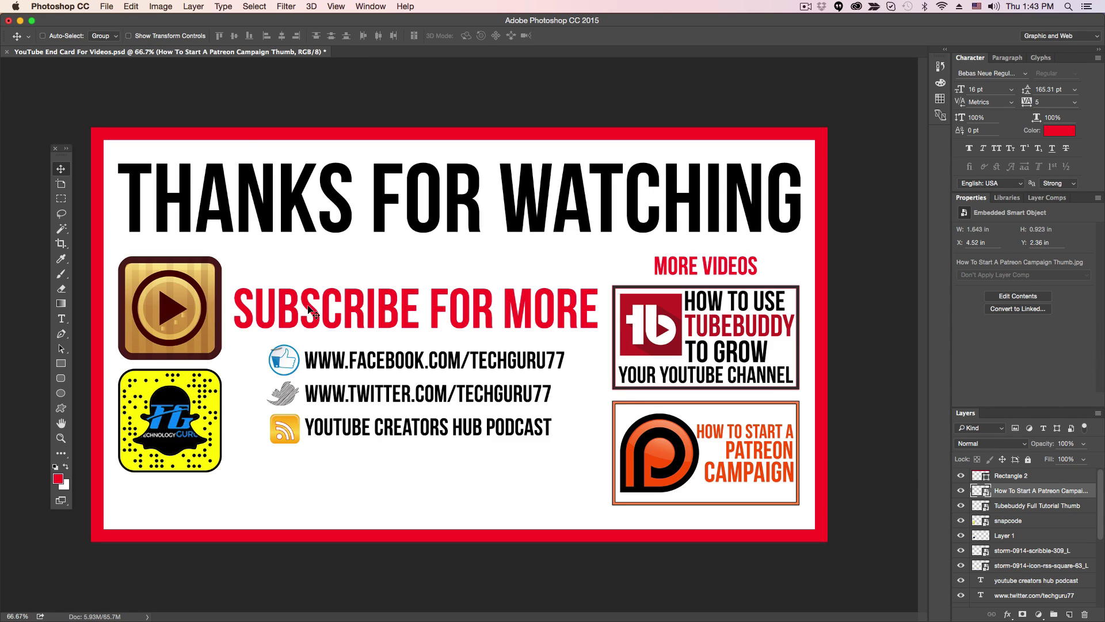
pyautogui.click(108, 8)
pyautogui.click(113, 21)
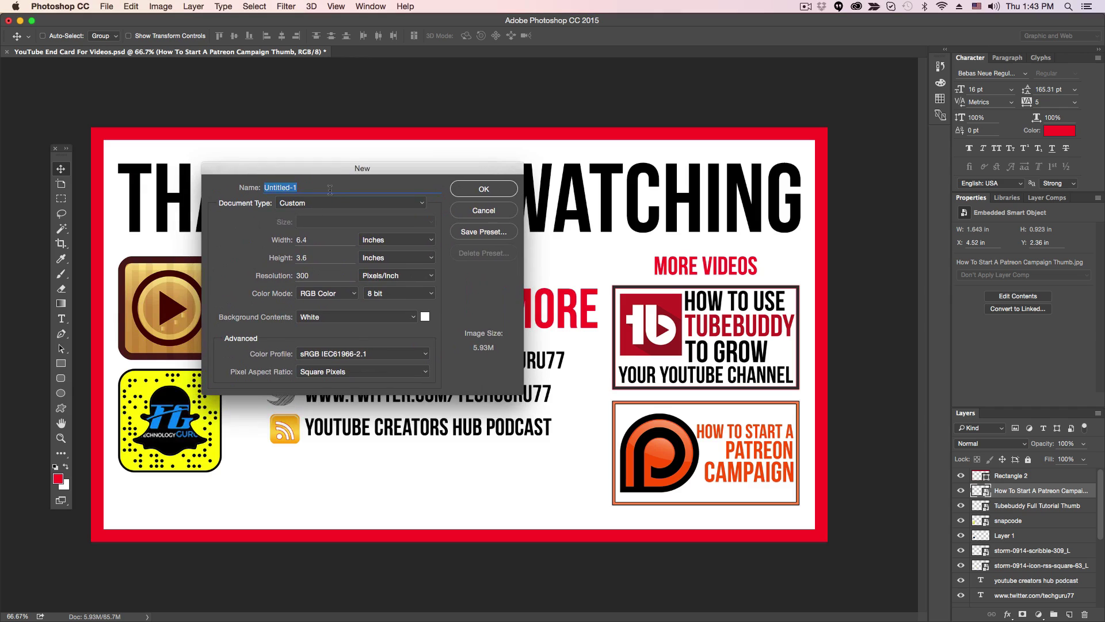
# Step: Create the 6.4 × 3.6 in, 300 ppi document and add a 1920 × 1080 px rectangle
pyautogui.click(479, 189)
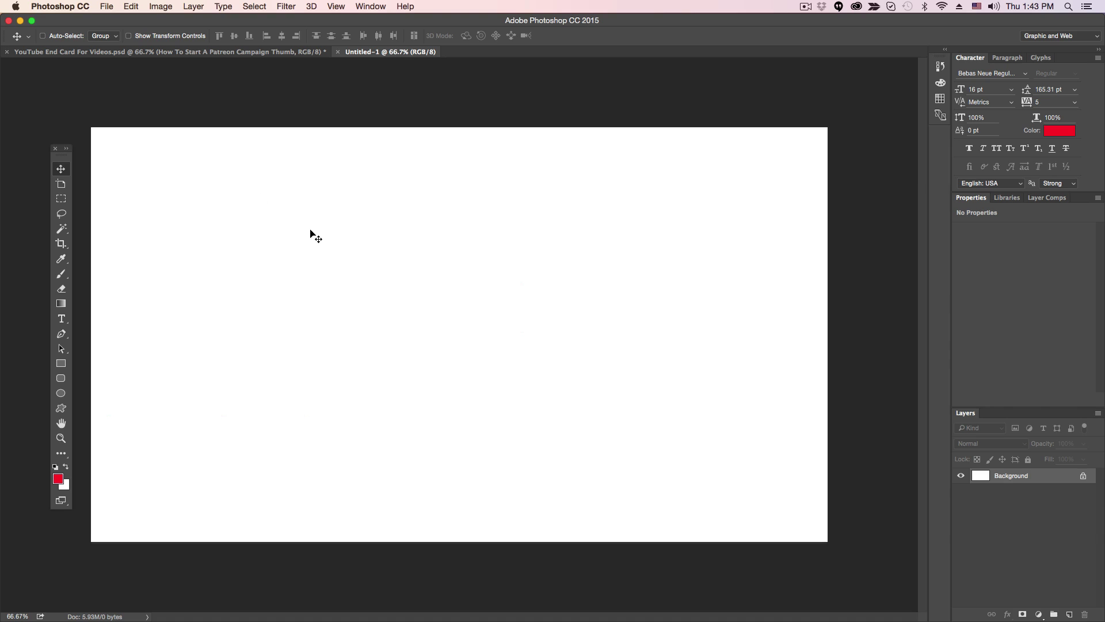
pyautogui.click(60, 363)
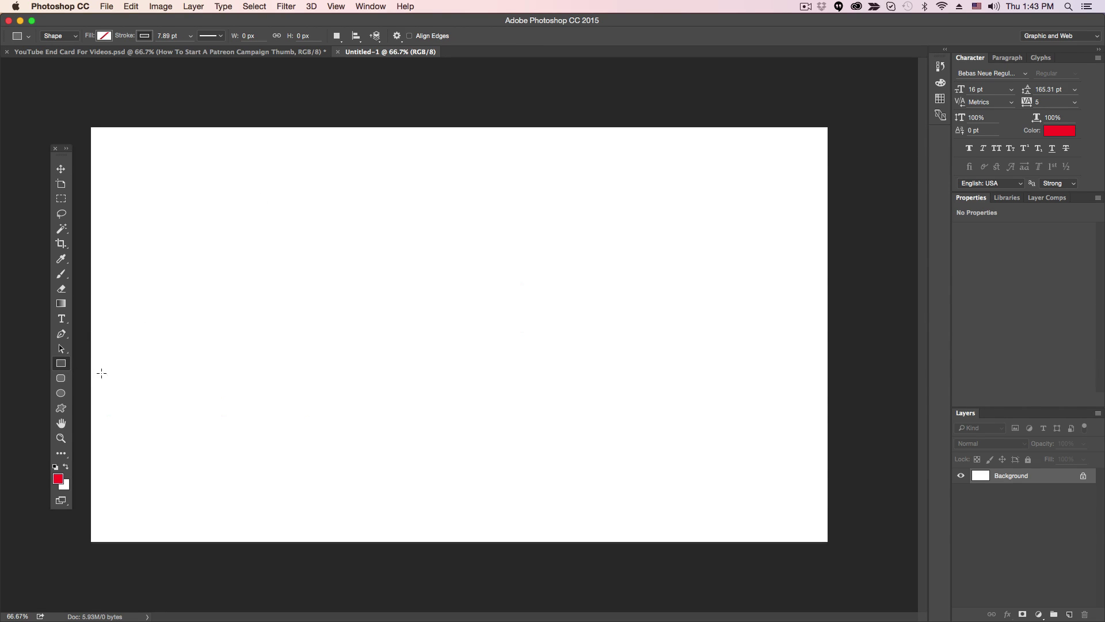
pyautogui.click(180, 350)
pyautogui.write('1920')
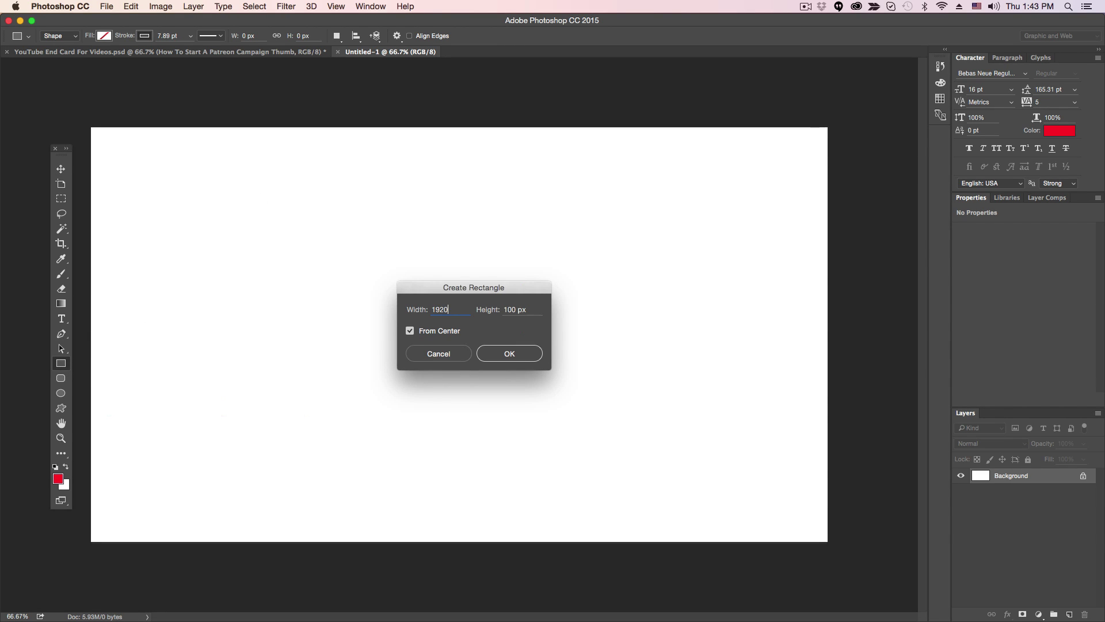
pyautogui.press('Tab')
pyautogui.write('1080')
pyautogui.press('Return')
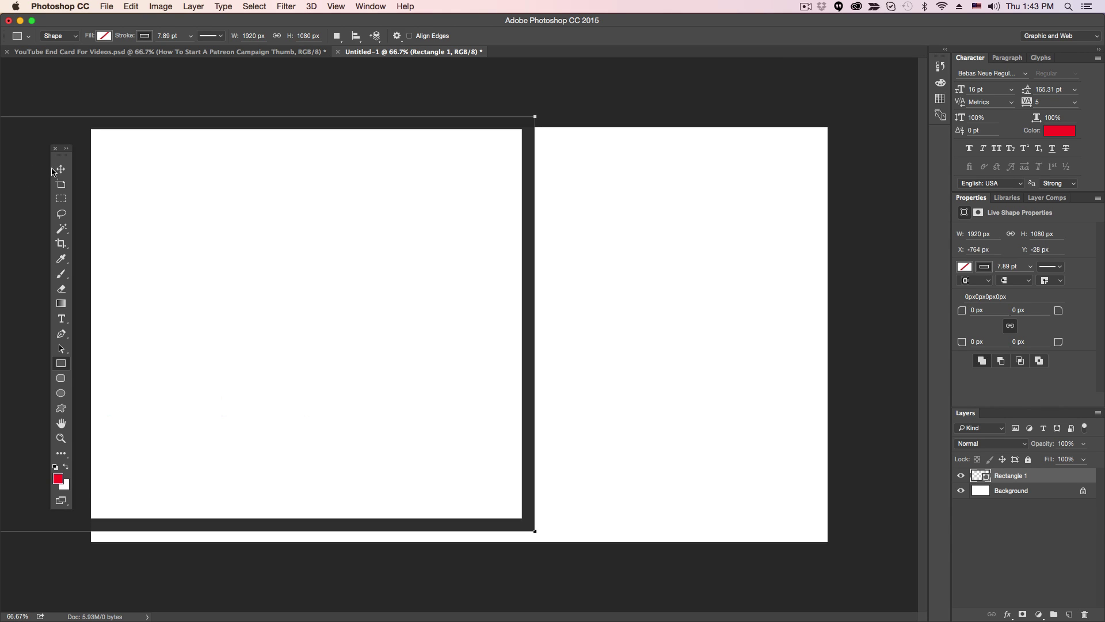
# Step: Move Rectangle 1 so it lines up with the canvas edges
pyautogui.press('v')
pyautogui.moveTo(533, 178); pyautogui.dragTo(823, 184)
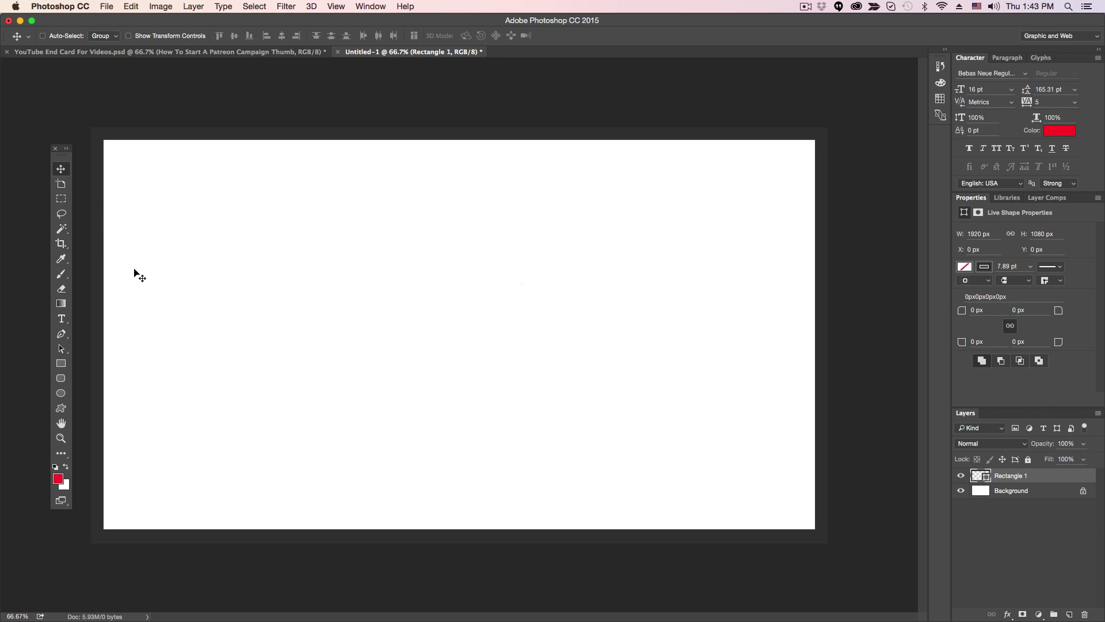
pyautogui.click(173, 52)
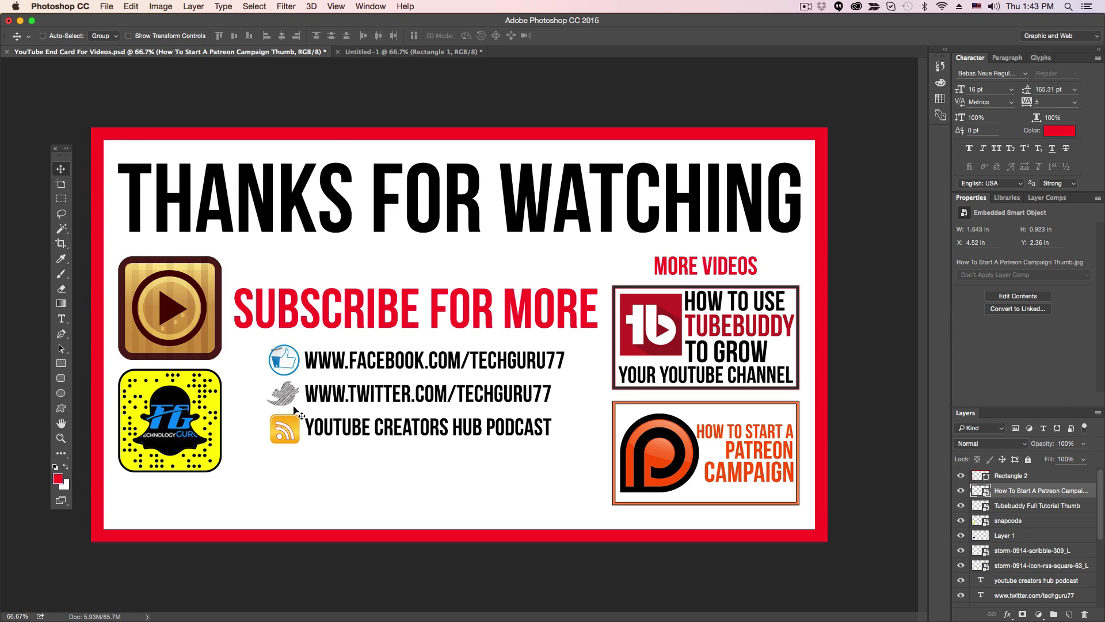
pyautogui.click(357, 50)
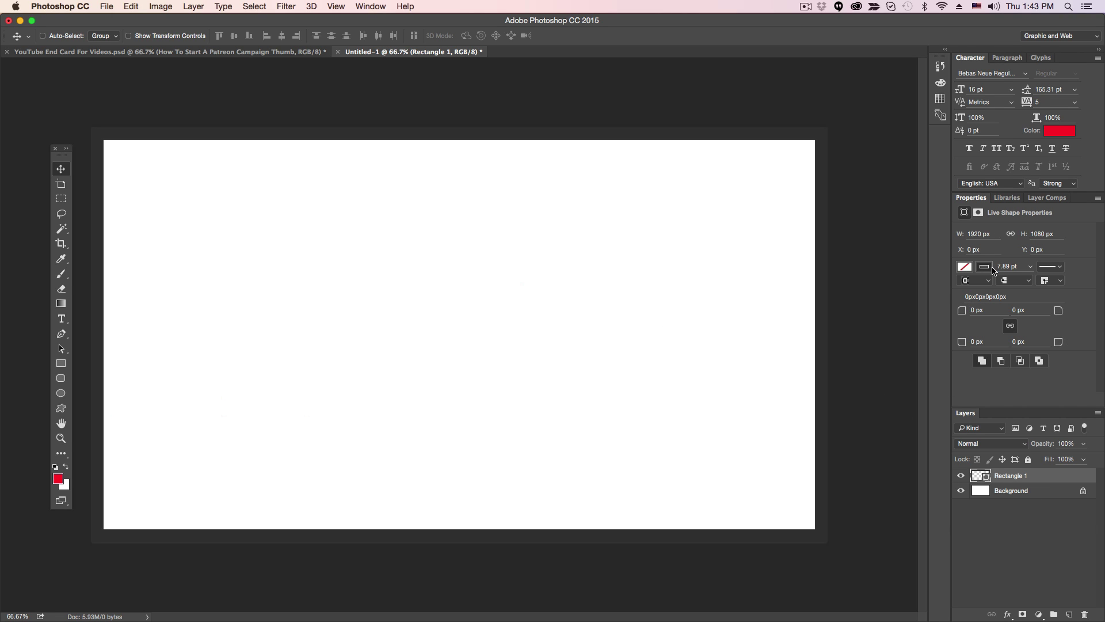
# Step: Set Rectangle 1's stroke colour to green to form the border
pyautogui.click(964, 266)
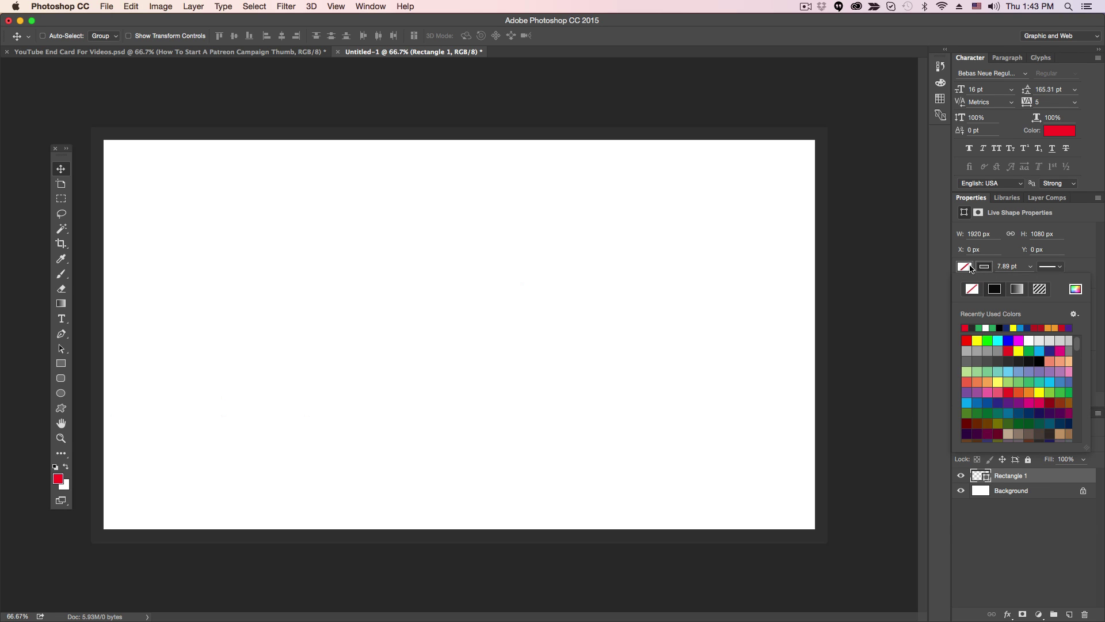
pyautogui.click(985, 327)
pyautogui.click(985, 328)
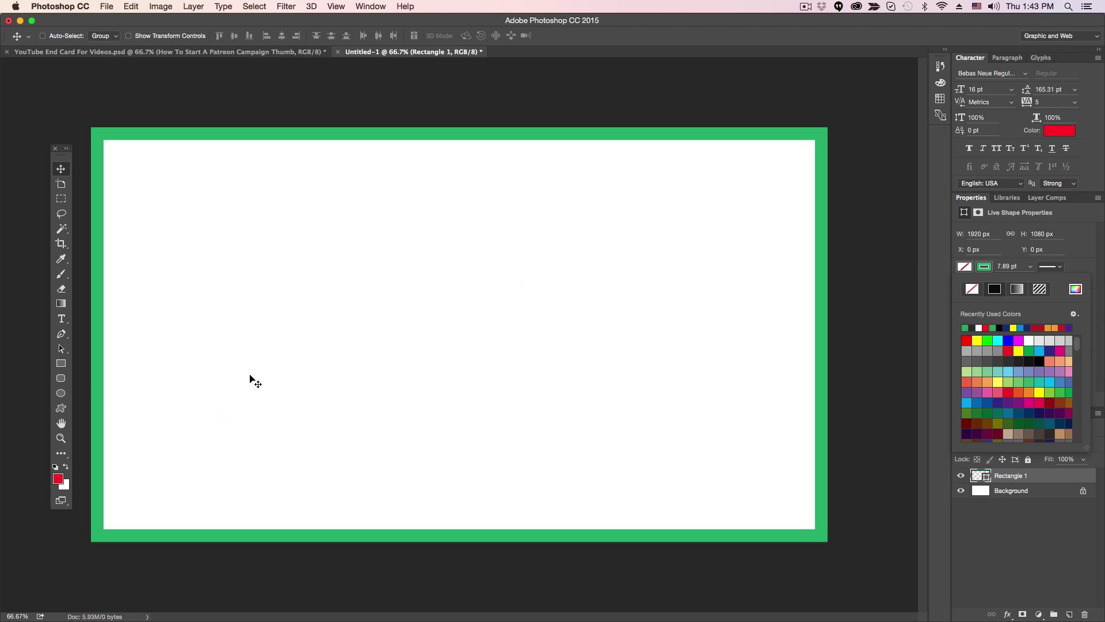
pyautogui.click(61, 364)
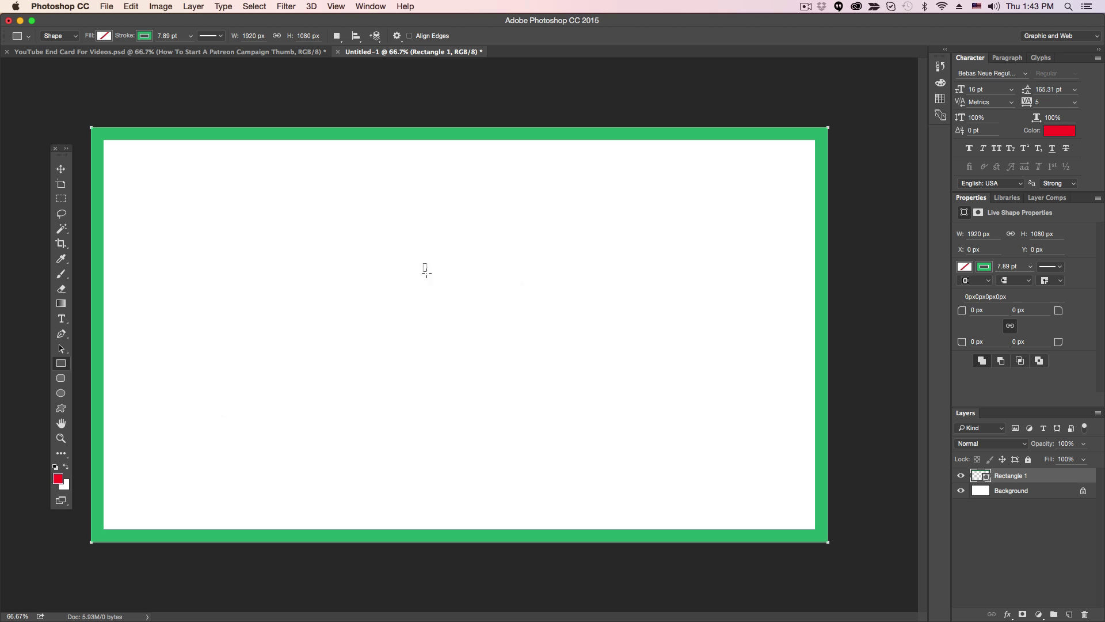
# Step: Draw a smaller rectangle with a black 1.78 pt outline
pyautogui.moveTo(424, 267); pyautogui.dragTo(533, 324)
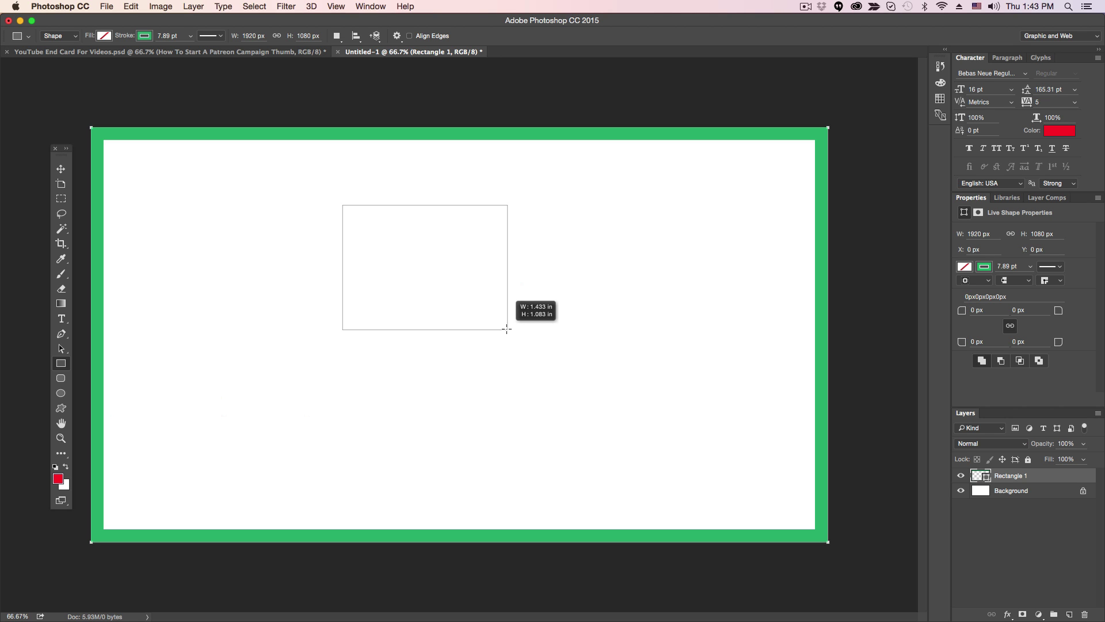
pyautogui.moveTo(507, 329)
pyautogui.mouseDown()
pyautogui.moveTo(497, 323)
pyautogui.moveTo(527, 330)
pyautogui.mouseUp()
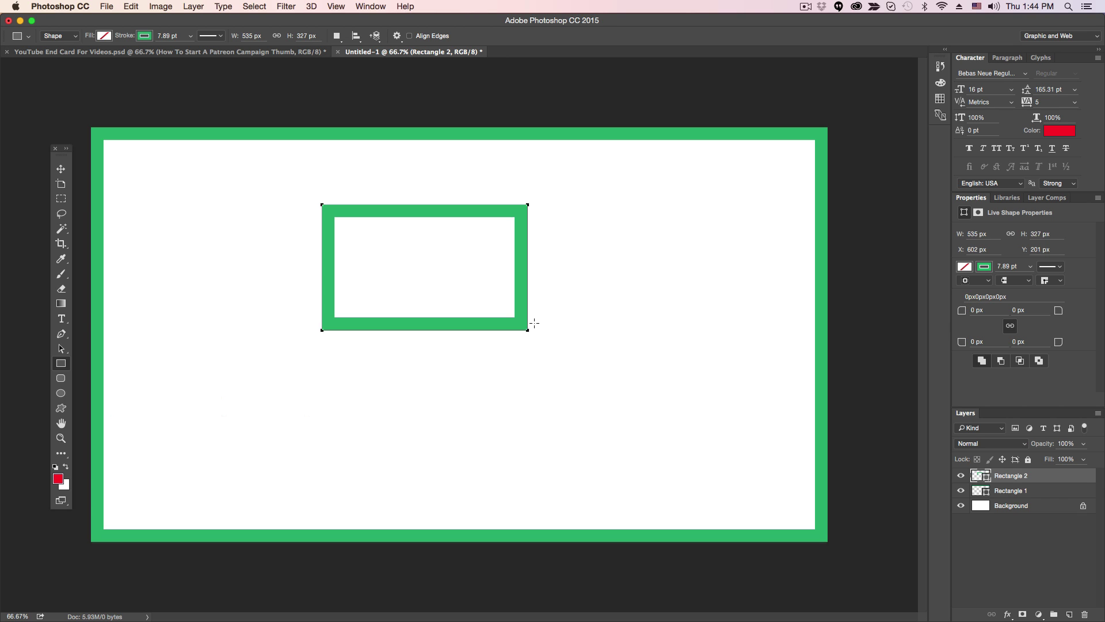
pyautogui.click(989, 269)
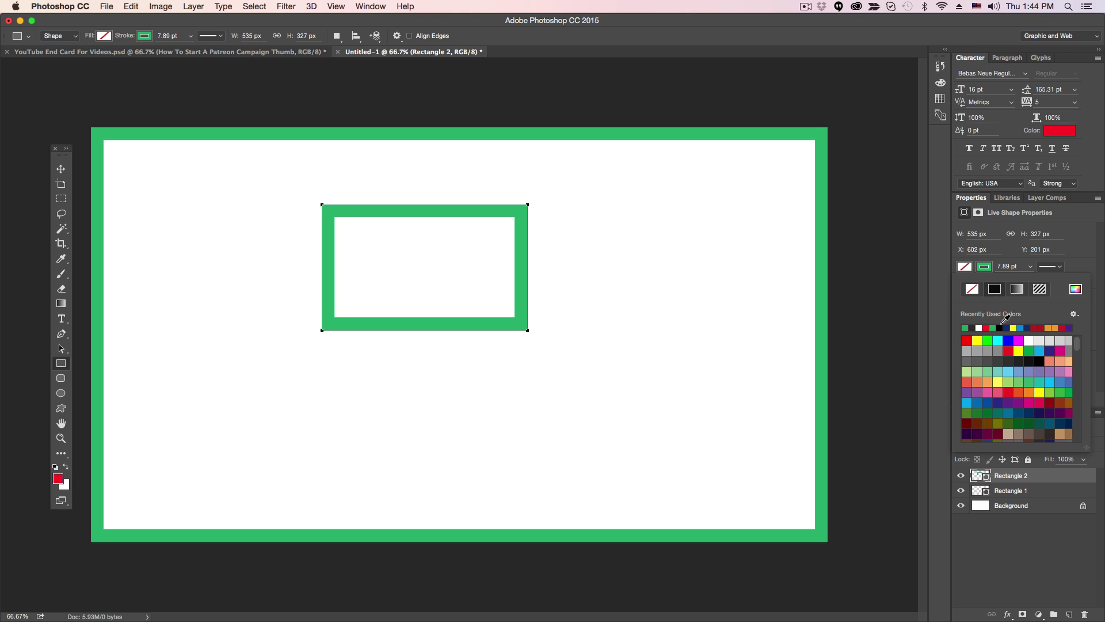
pyautogui.click(1001, 327)
pyautogui.click(1030, 266)
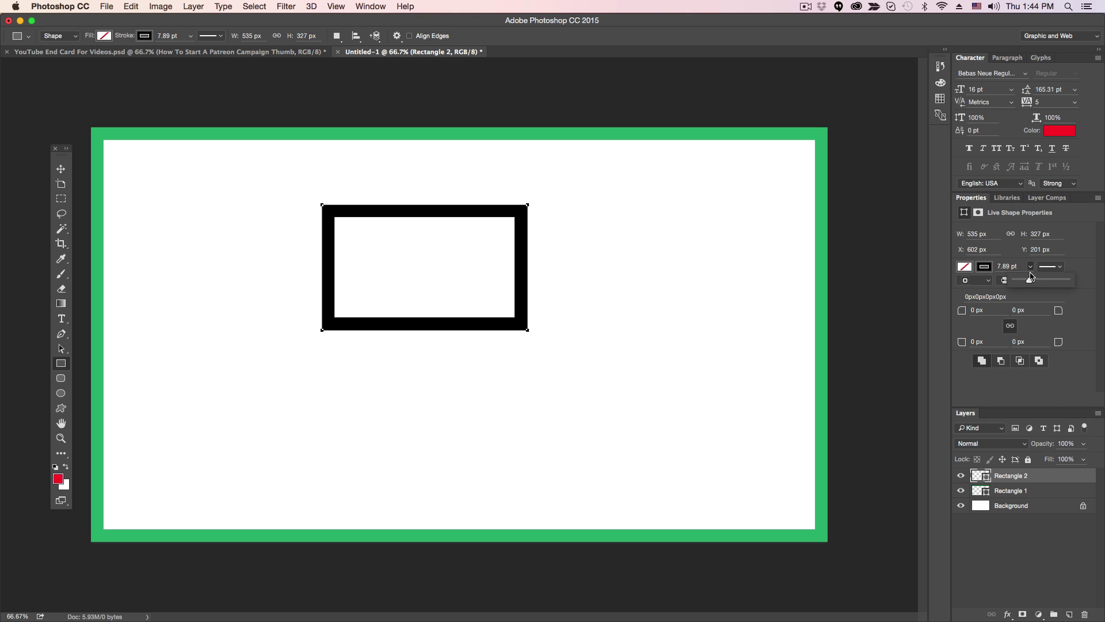
pyautogui.moveTo(1030, 281); pyautogui.dragTo(1024, 285)
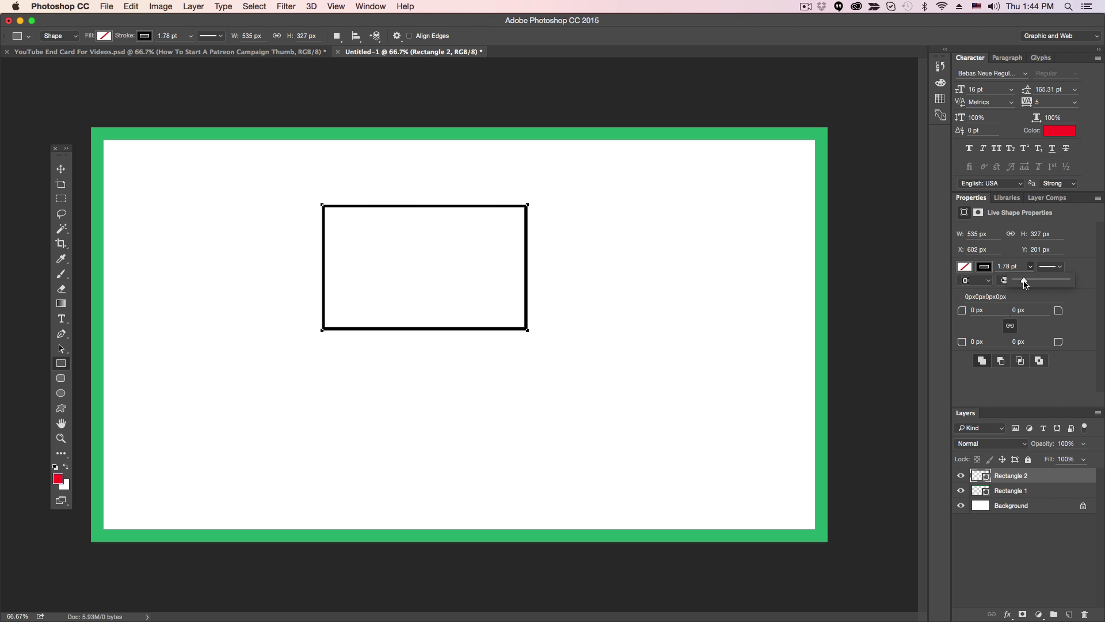
# Step: Move the Rectangle 2 frame to the upper left near the canvas's left edge
pyautogui.click(60, 169)
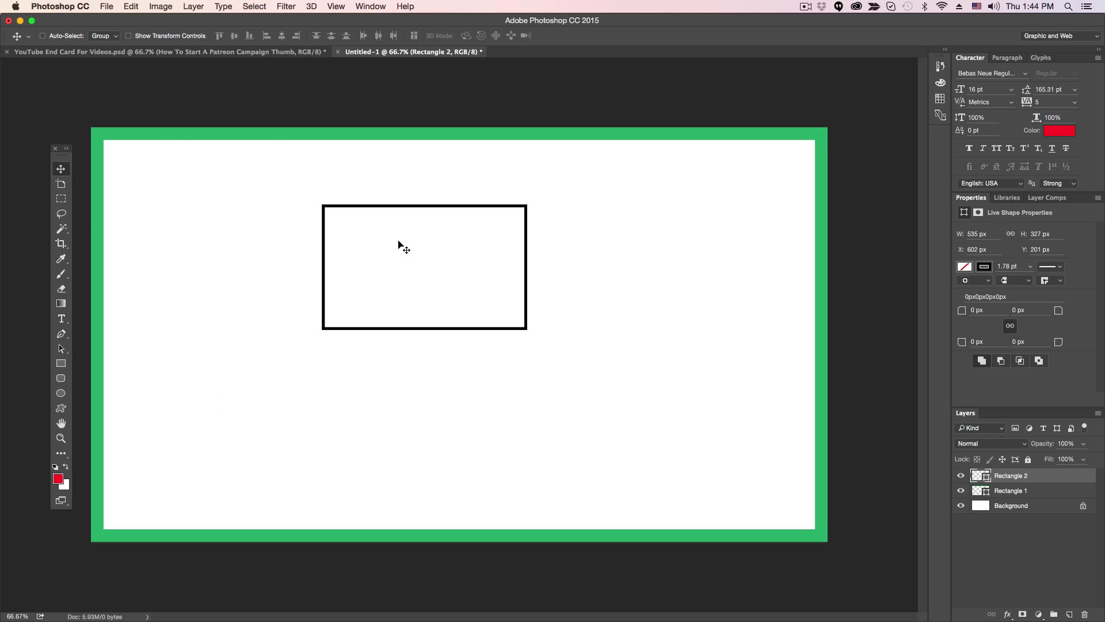
pyautogui.moveTo(326, 242); pyautogui.dragTo(562, 279)
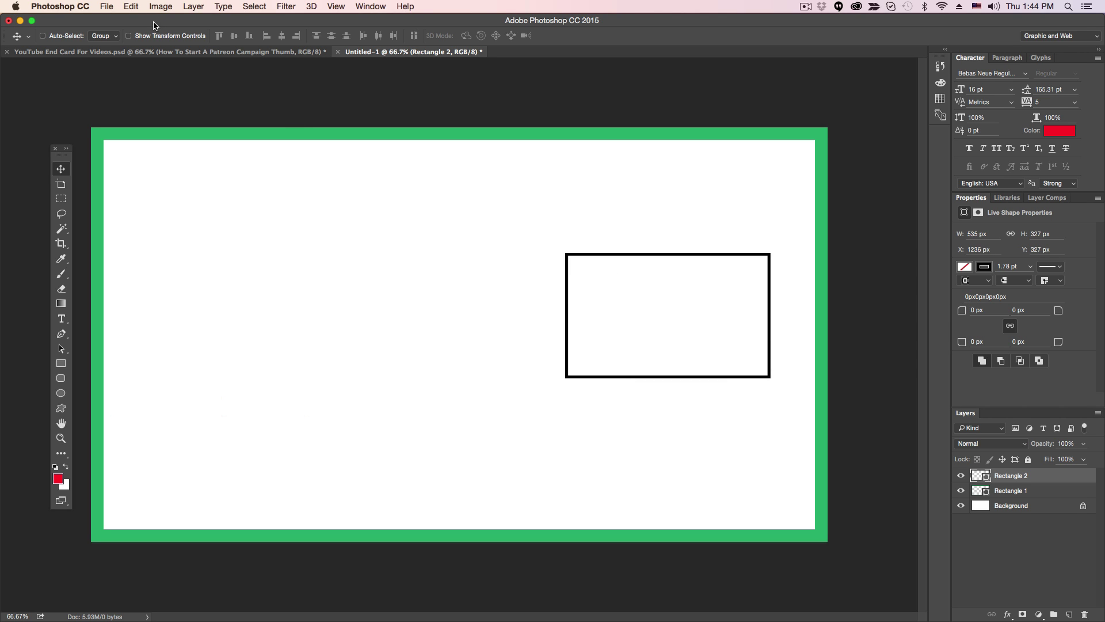
pyautogui.click(173, 52)
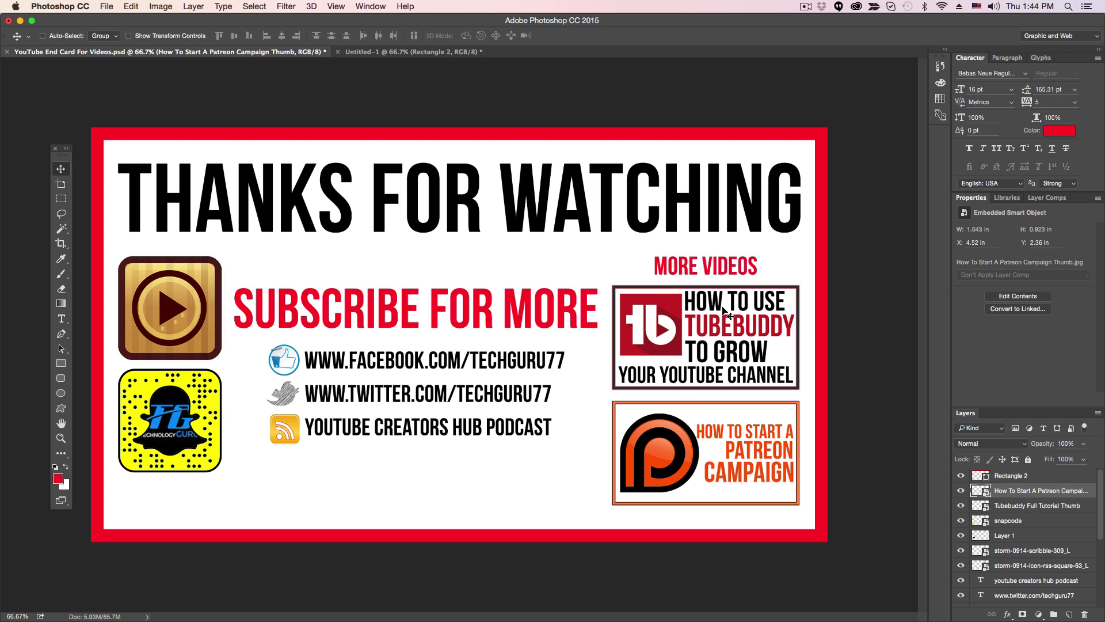
pyautogui.click(380, 51)
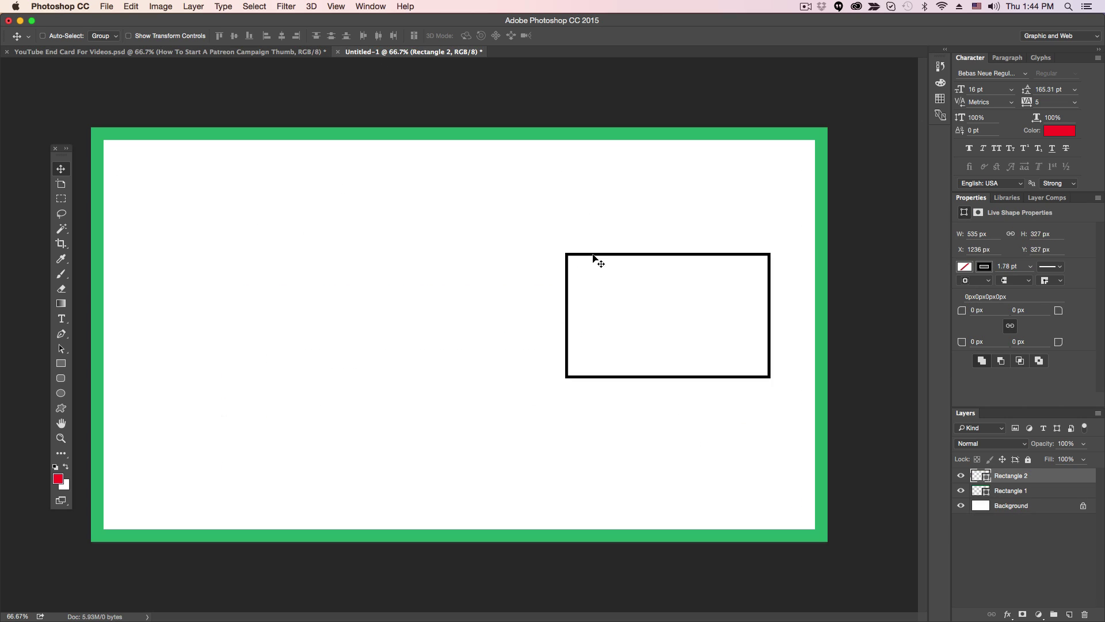
pyautogui.moveTo(599, 257); pyautogui.dragTo(161, 257)
# Step: Duplicate the Rectangle 2 frame twice, placing the copies side by side in a row
pyautogui.rightClick(1060, 479)
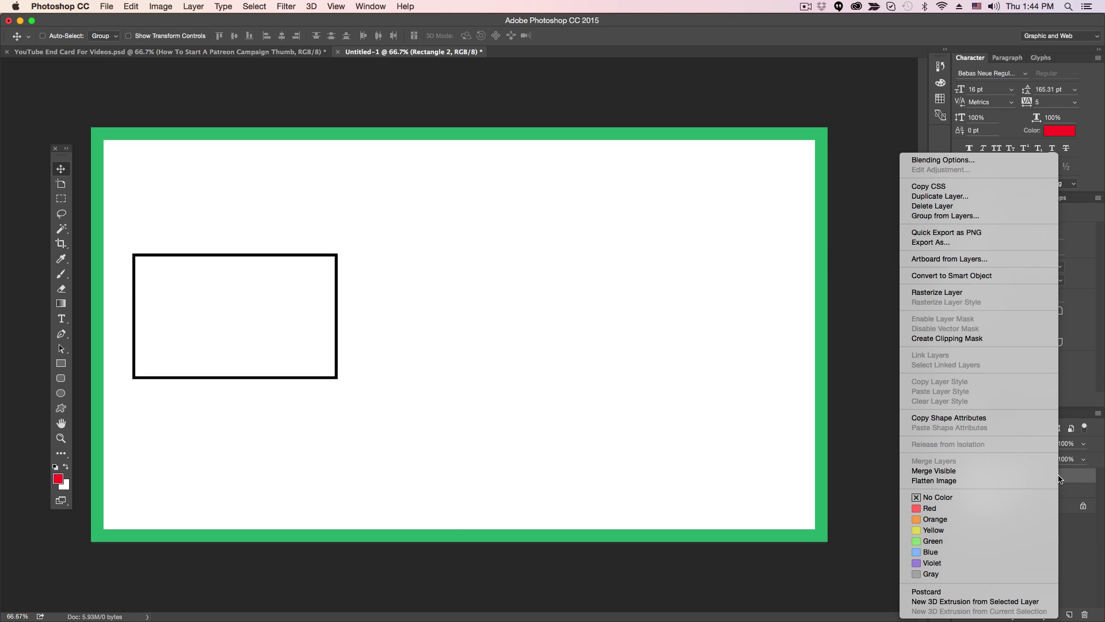
pyautogui.click(949, 198)
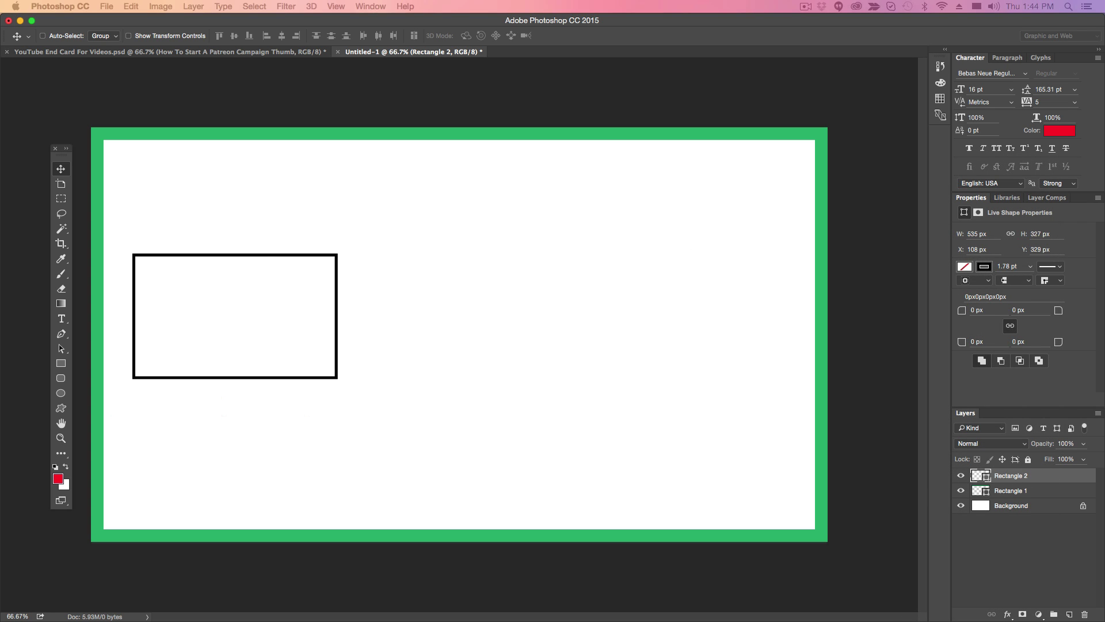
pyautogui.press('Return')
pyautogui.moveTo(259, 275); pyautogui.dragTo(469, 292)
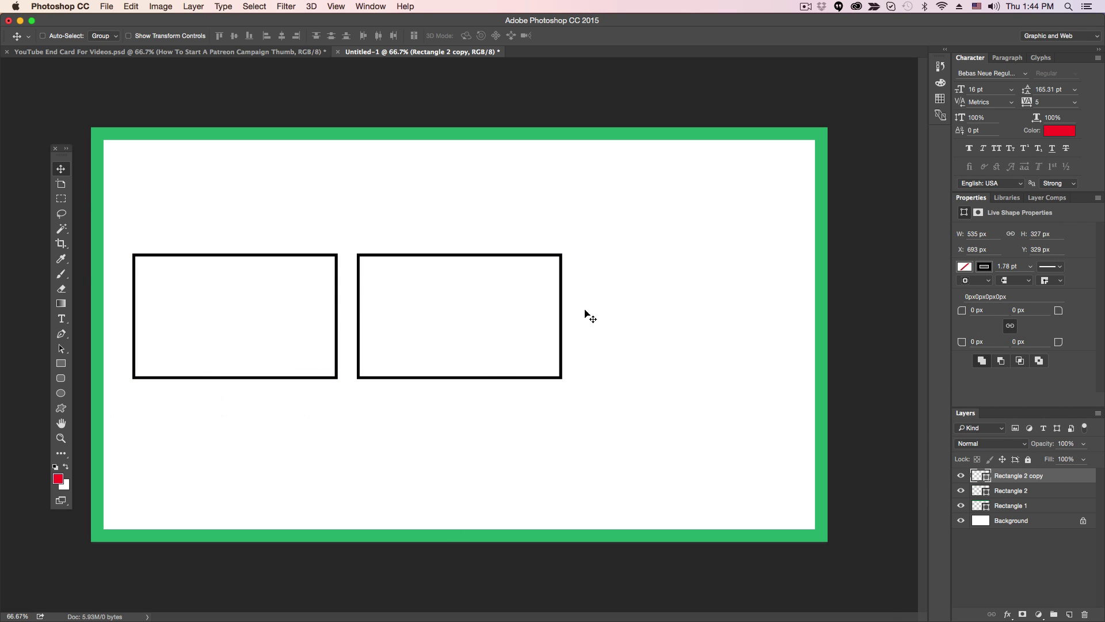
pyautogui.rightClick(1046, 478)
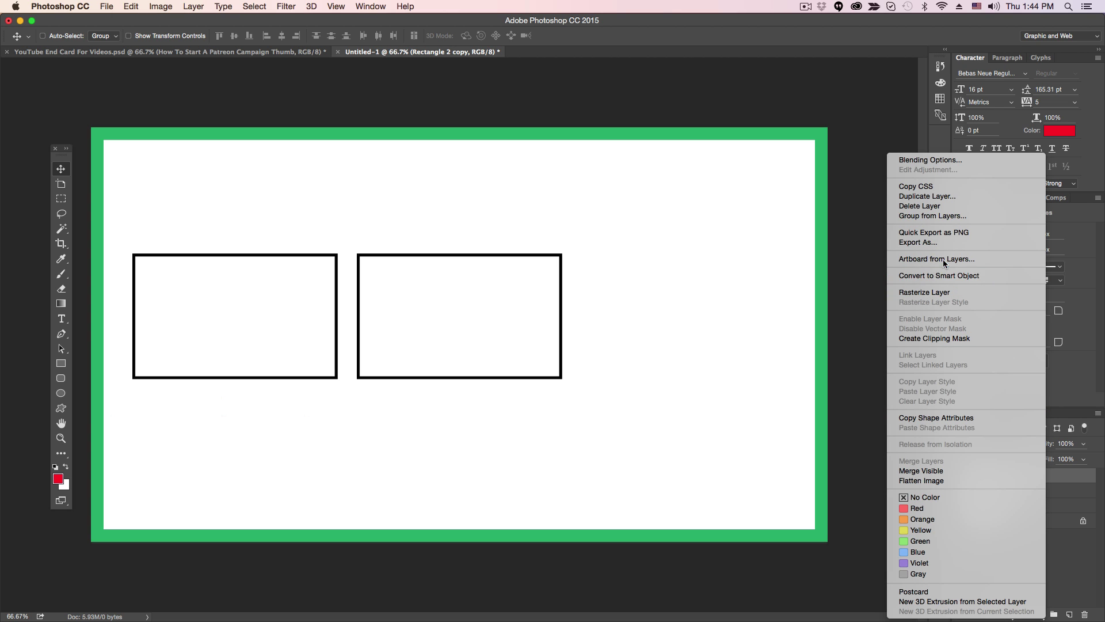
pyautogui.click(830, 241)
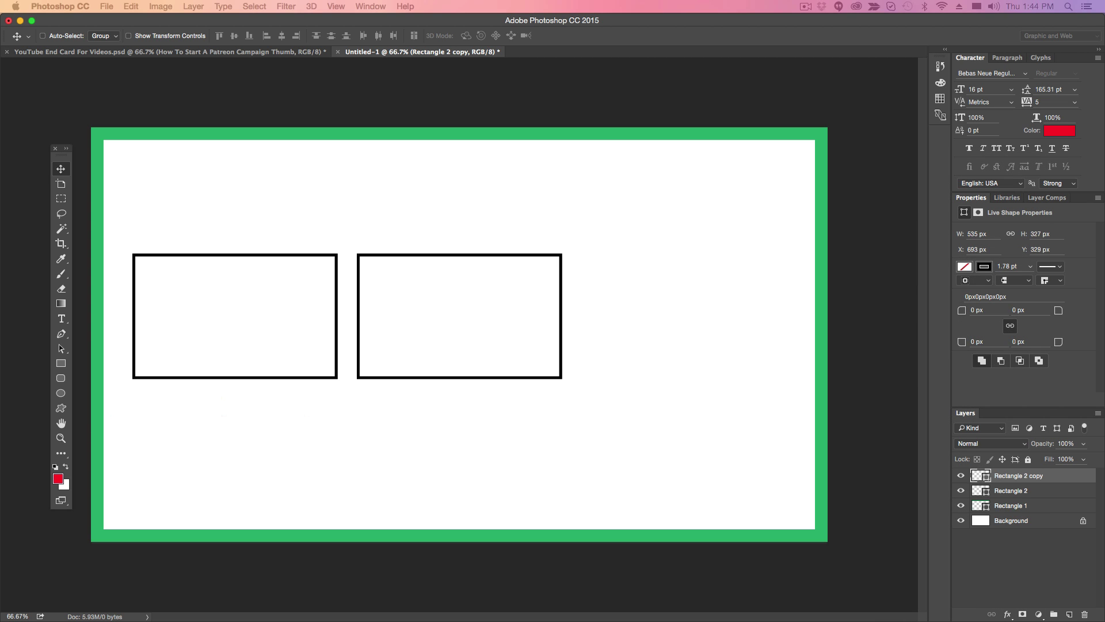
pyautogui.moveTo(444, 274); pyautogui.dragTo(649, 310)
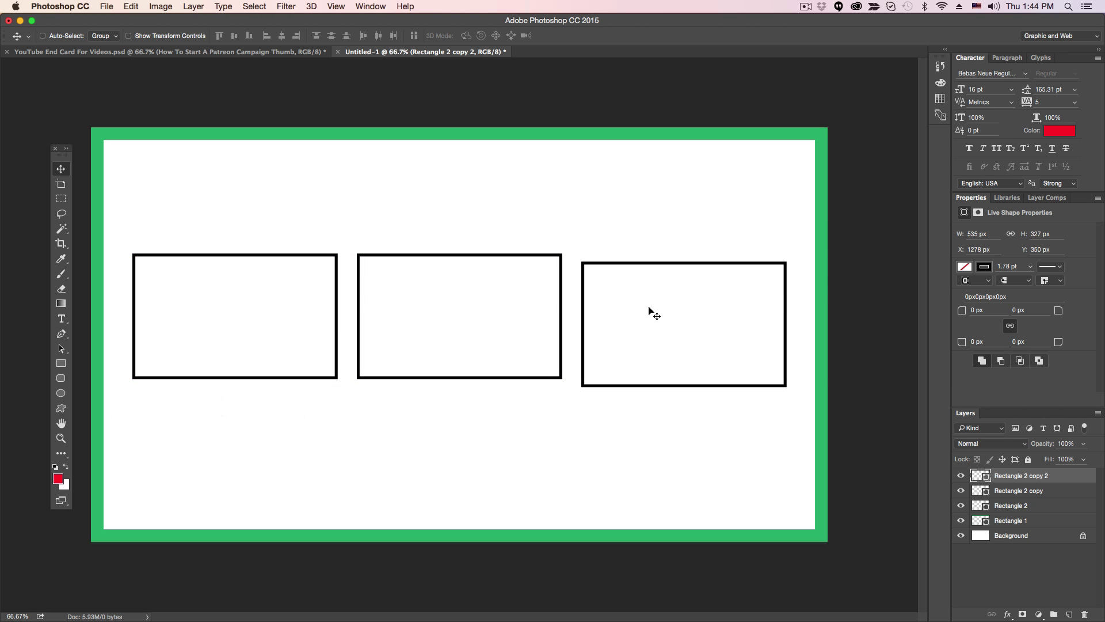
pyautogui.press('super+z')
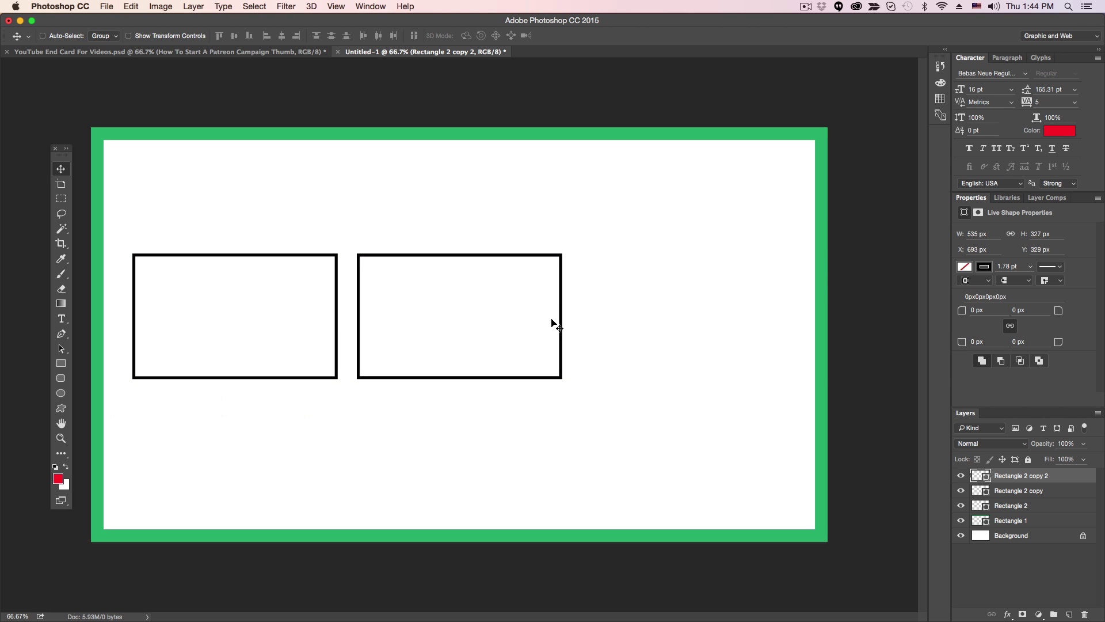
pyautogui.moveTo(490, 313); pyautogui.dragTo(715, 304)
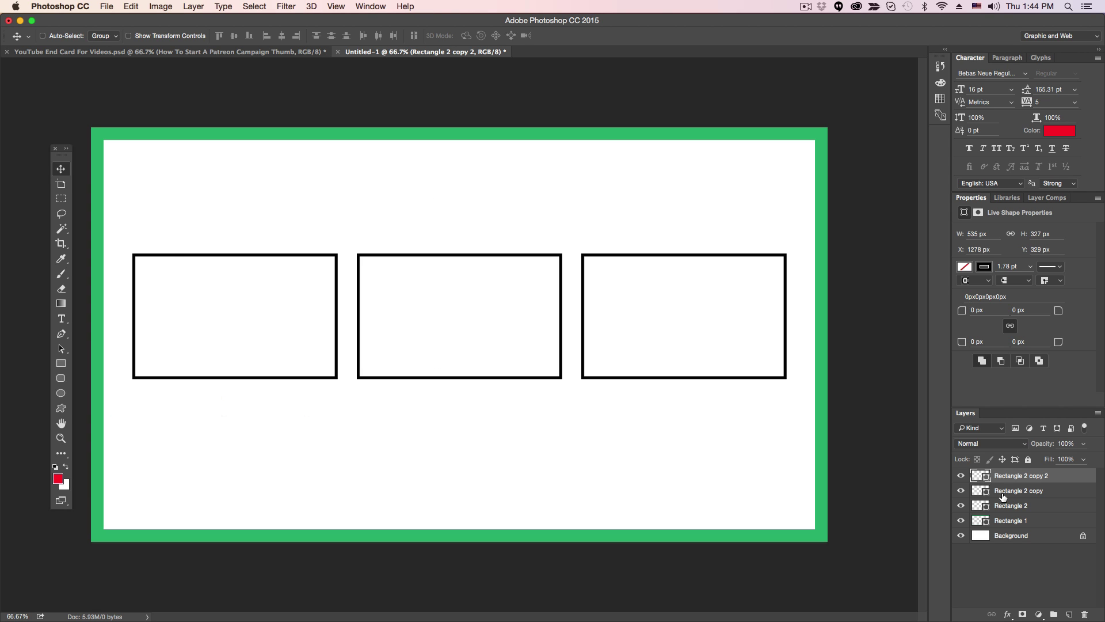
# Step: Select the three boxes and move them higher on the canvas
pyautogui.keyDown('shift'); pyautogui.click(1013, 521); pyautogui.keyUp('shift')
pyautogui.moveTo(299, 289)
pyautogui.mouseDown()
pyautogui.moveTo(296, 274)
pyautogui.moveTo(299, 305)
pyautogui.mouseUp()
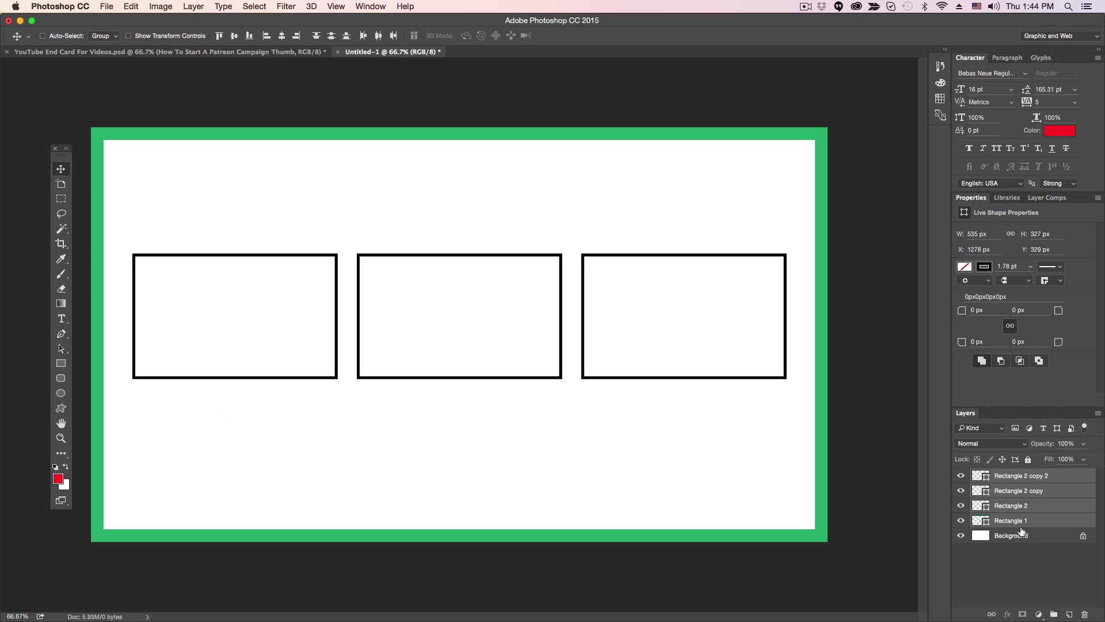
pyautogui.keyDown('super'); pyautogui.click(1025, 522); pyautogui.keyUp('super')
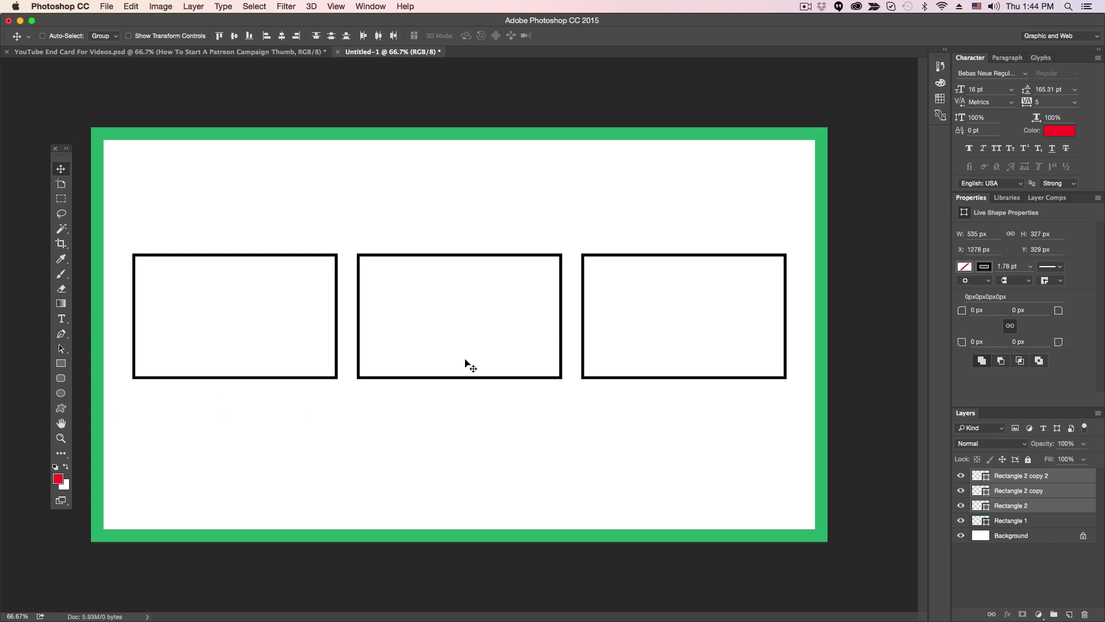
pyautogui.moveTo(465, 361); pyautogui.dragTo(464, 324)
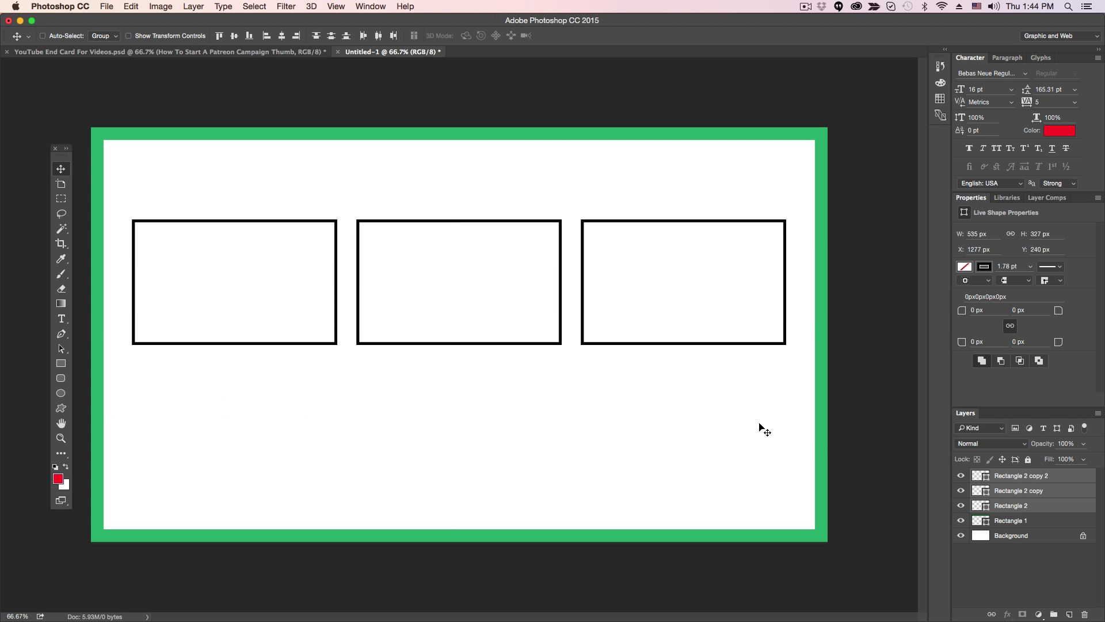
# Step: Type the heading 'MORE VIDEOS' above the boxes at 61 pt
pyautogui.click(61, 318)
pyautogui.click(280, 186)
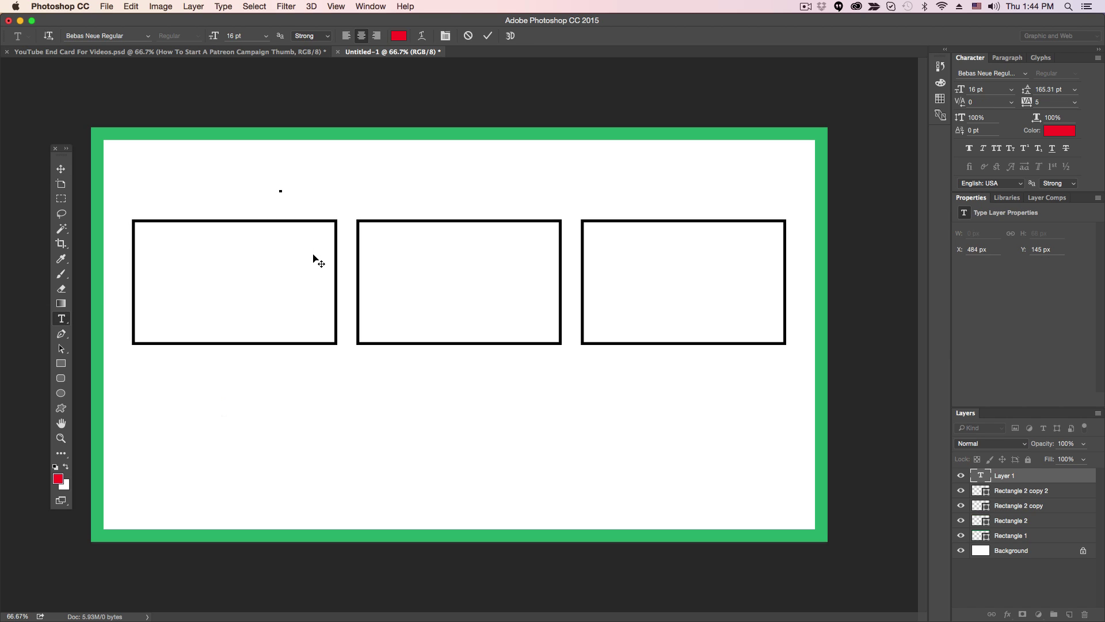
pyautogui.write('MORE VIDEOS')
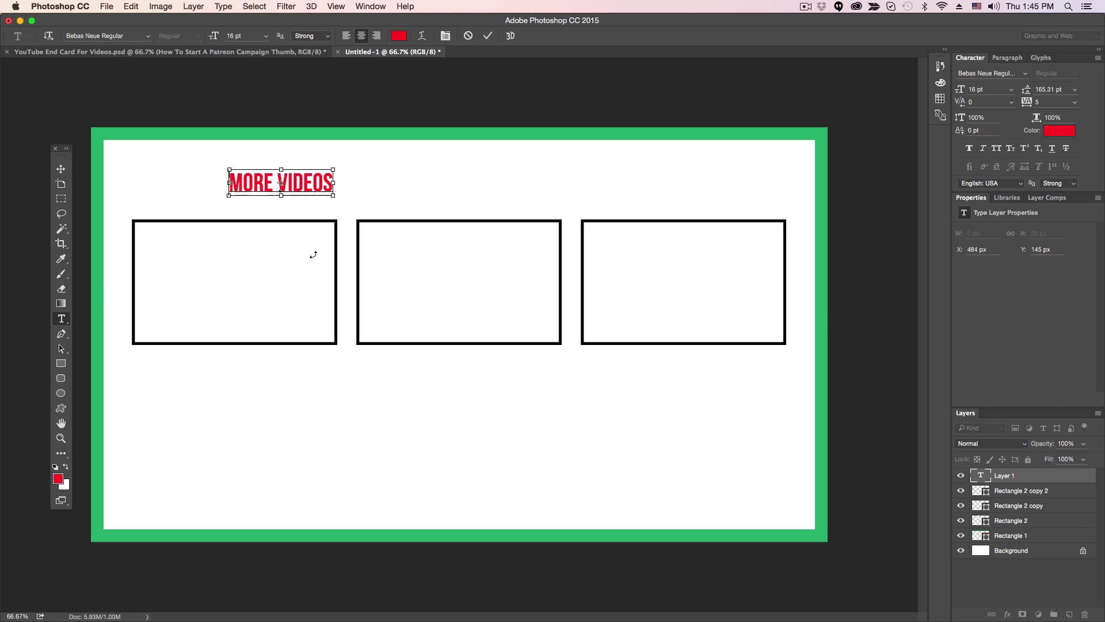
pyautogui.press('super+a')
pyautogui.click(239, 36)
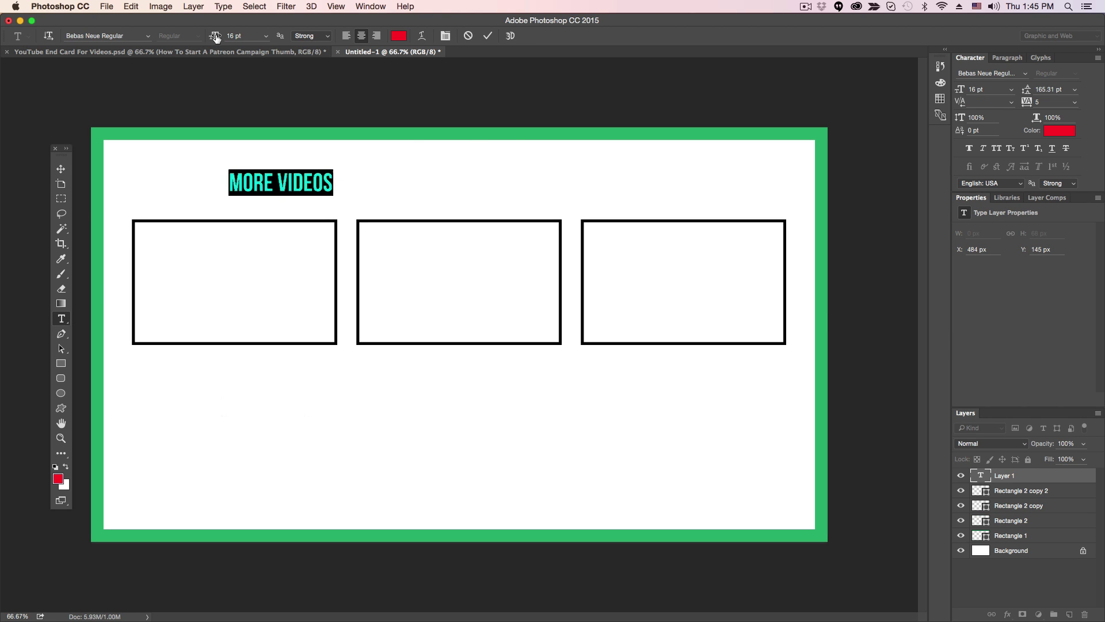
pyautogui.write('61')
pyautogui.press('Return')
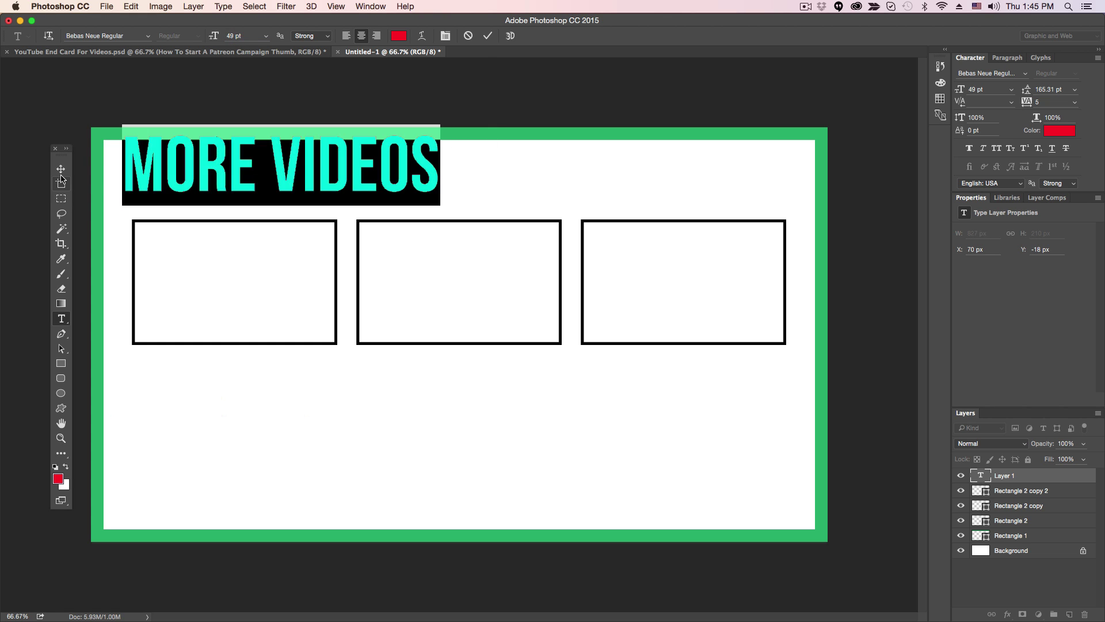
# Step: Centre the MORE VIDEOS heading above the boxes and bring up the YouTube End Card document
pyautogui.click(61, 169)
pyautogui.moveTo(279, 185); pyautogui.dragTo(457, 201)
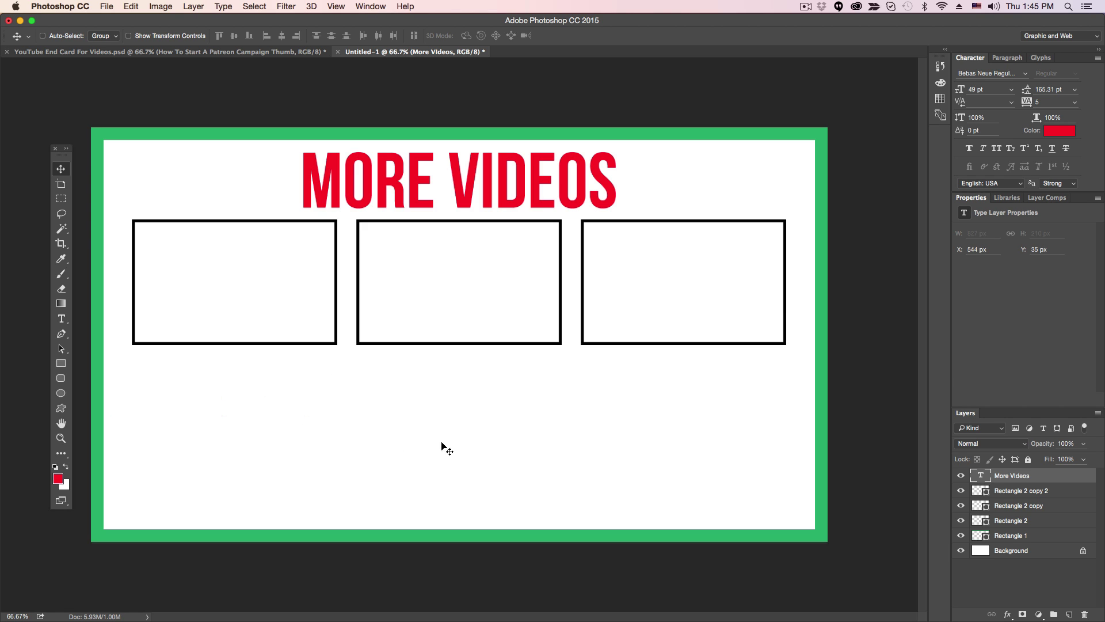
pyautogui.click(152, 52)
pyautogui.click(410, 52)
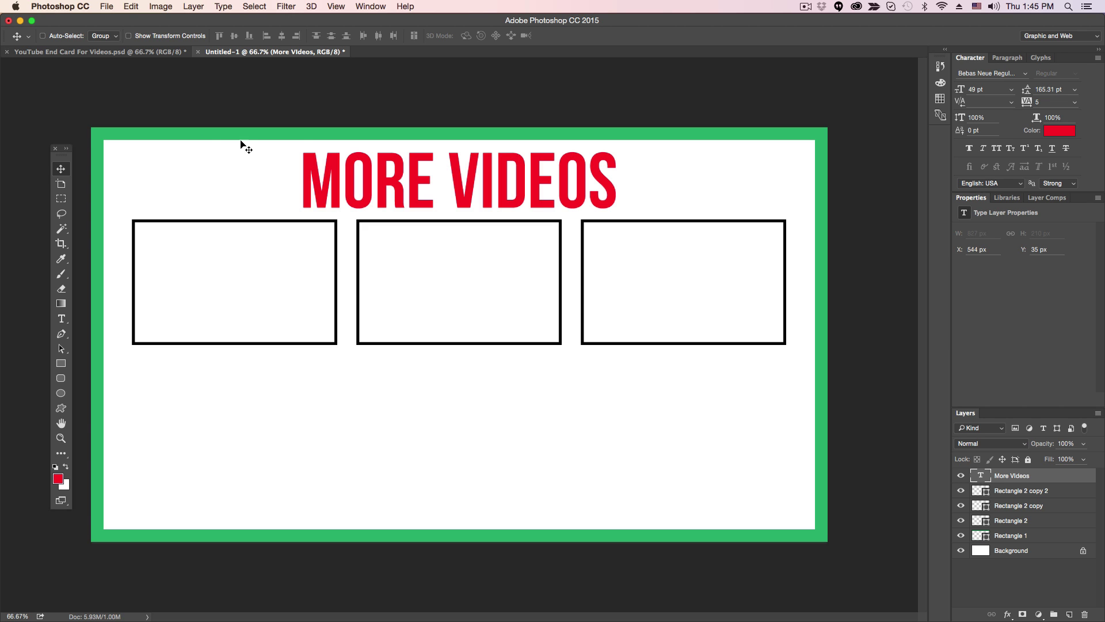
pyautogui.click(153, 52)
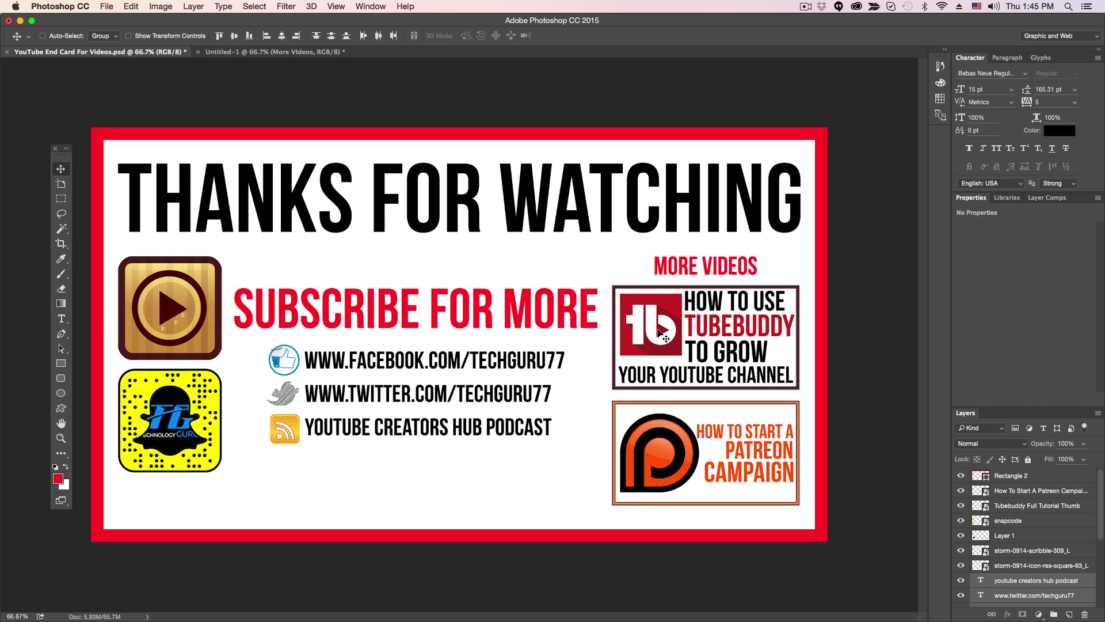
# Step: Hide the Patreon thumbnail and place the WordPress blog thumbnail JPG as an embedded image
pyautogui.click(962, 492)
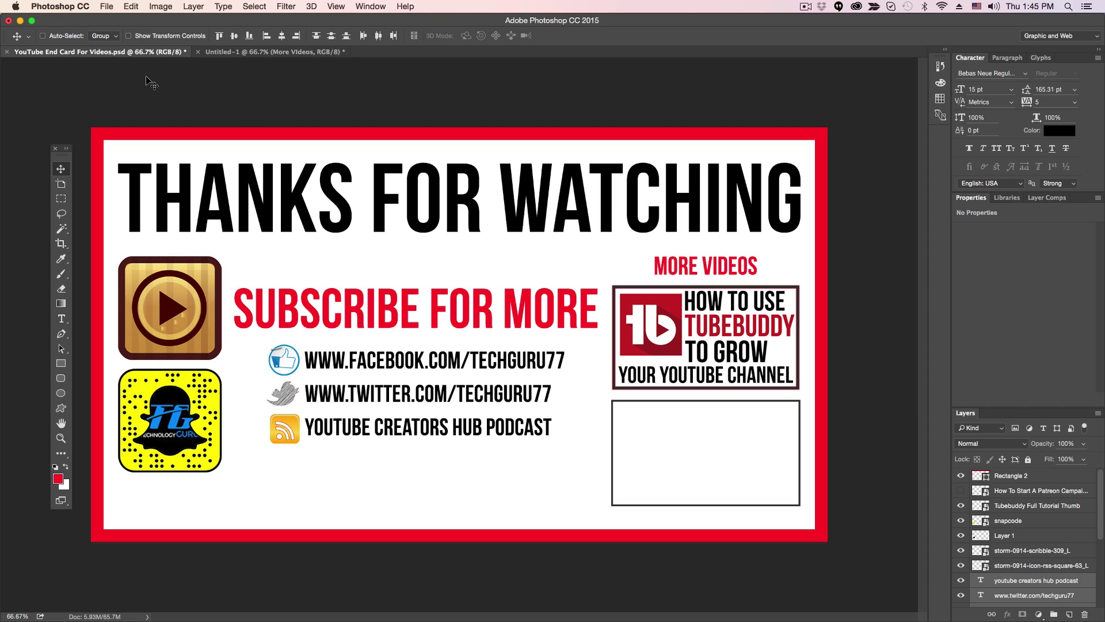
pyautogui.click(108, 6)
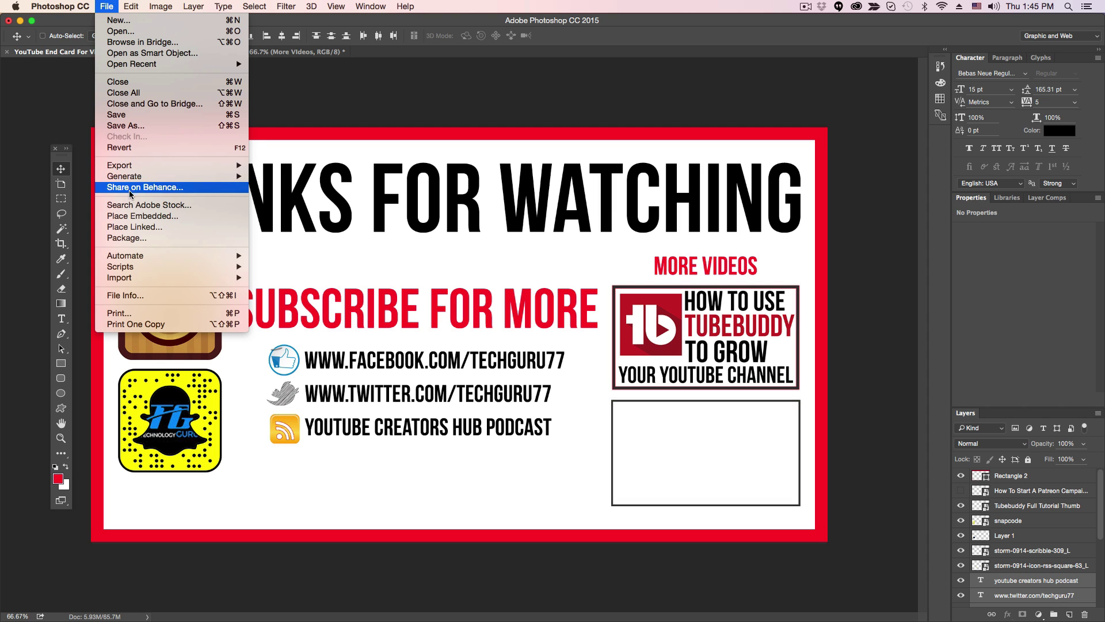
pyautogui.click(130, 216)
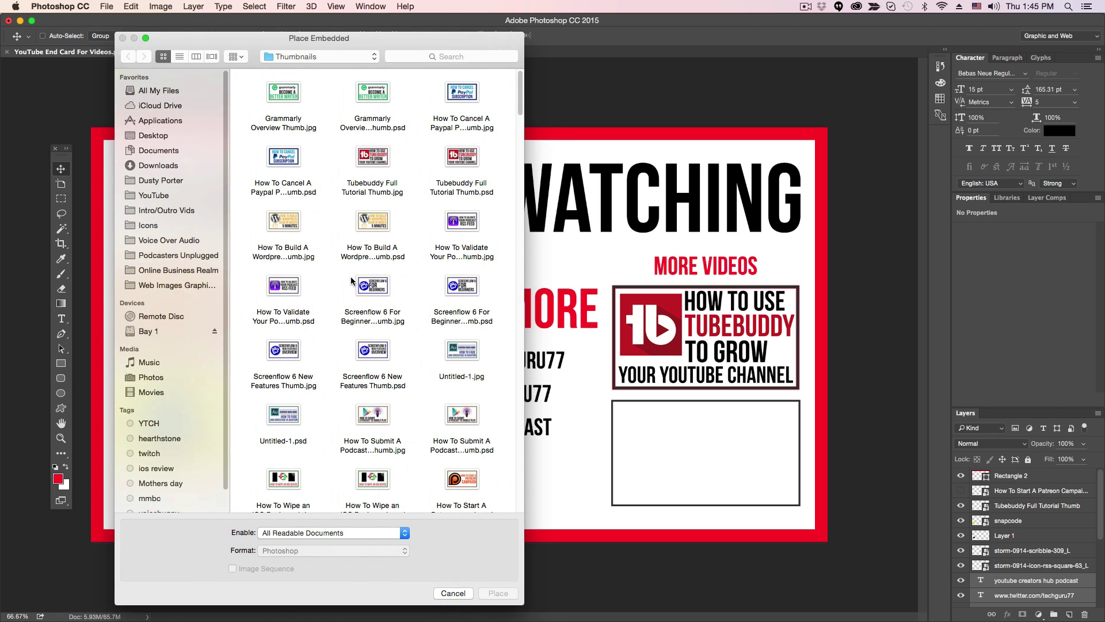
pyautogui.scroll(-10, 351, 280)
pyautogui.scroll(15, 334, 271)
pyautogui.click(288, 253)
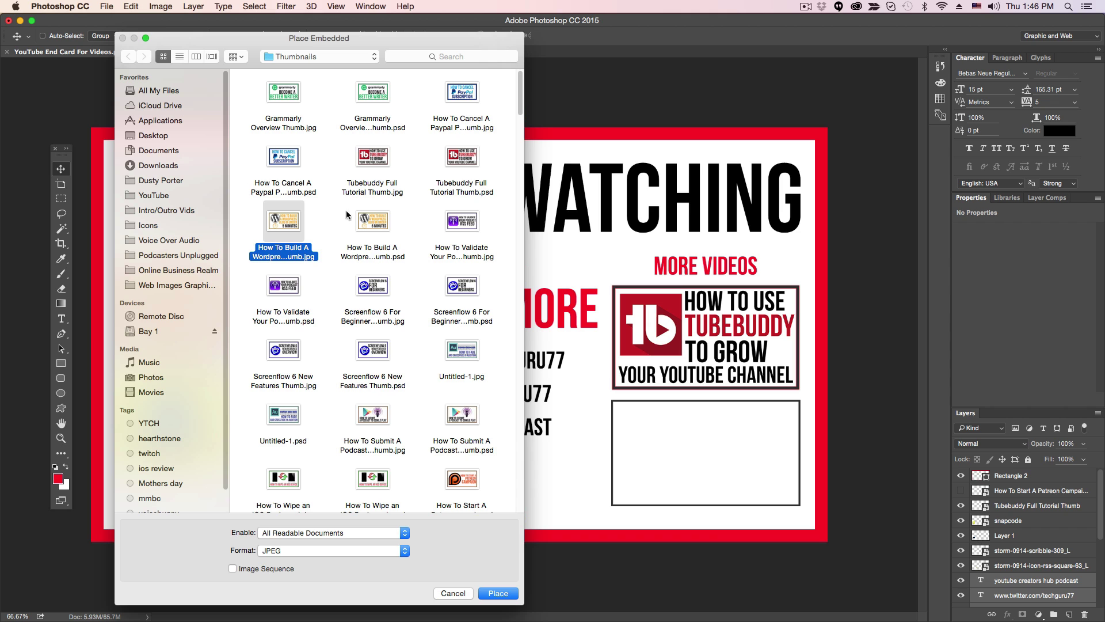
pyautogui.click(499, 593)
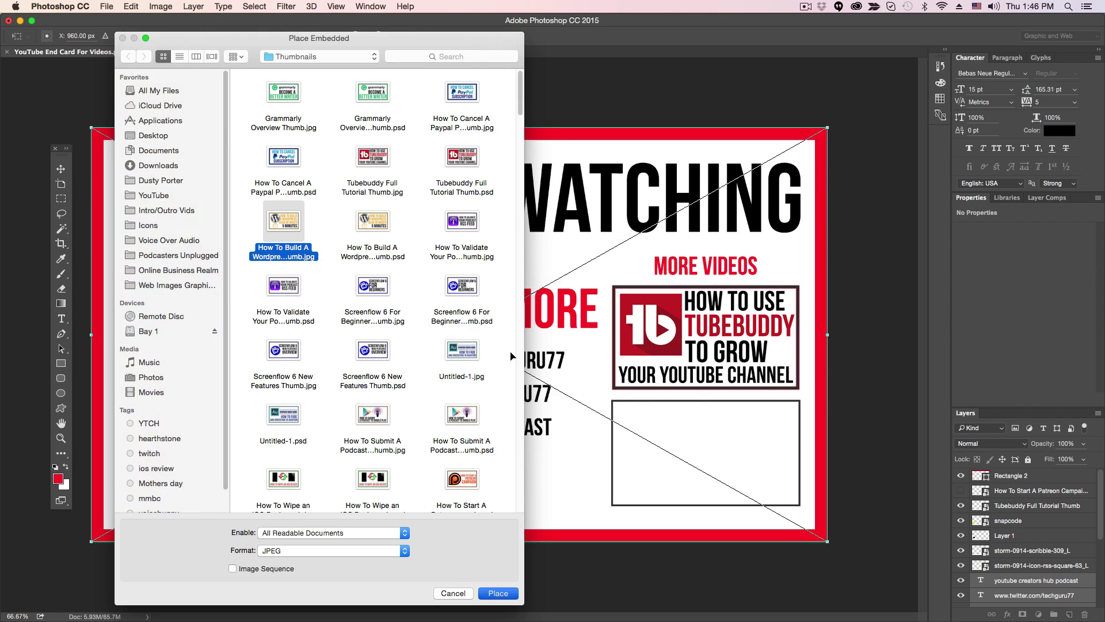
# Step: Scale the WordPress thumbnail down to fit the lower frame
pyautogui.moveTo(92, 128); pyautogui.dragTo(612, 403)
pyautogui.moveTo(658, 474); pyautogui.dragTo(649, 426)
pyautogui.moveTo(825, 531); pyautogui.dragTo(794, 501)
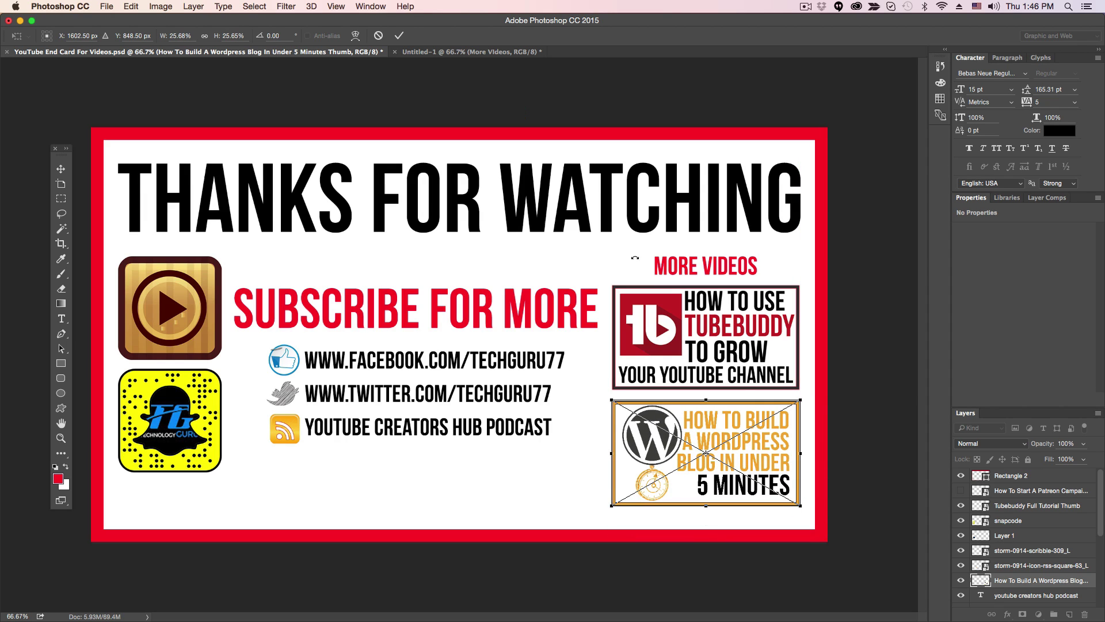
pyautogui.click(399, 36)
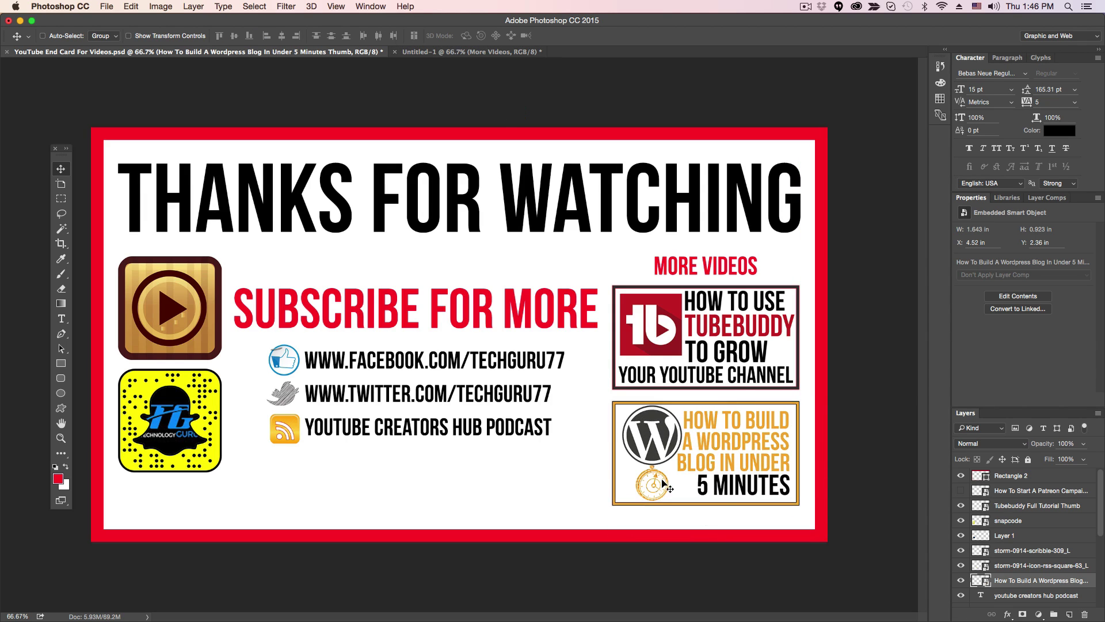